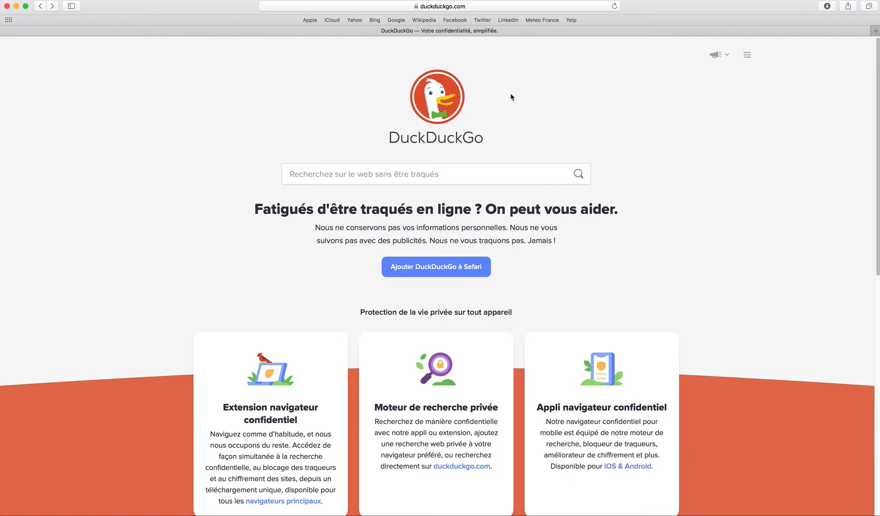
Load the Gymnase du Bugnon Moodle site by entering mdlgb in Safari's address bar
left_click(473, 6)
key("BackSpace")
type("mdlgb.ch")
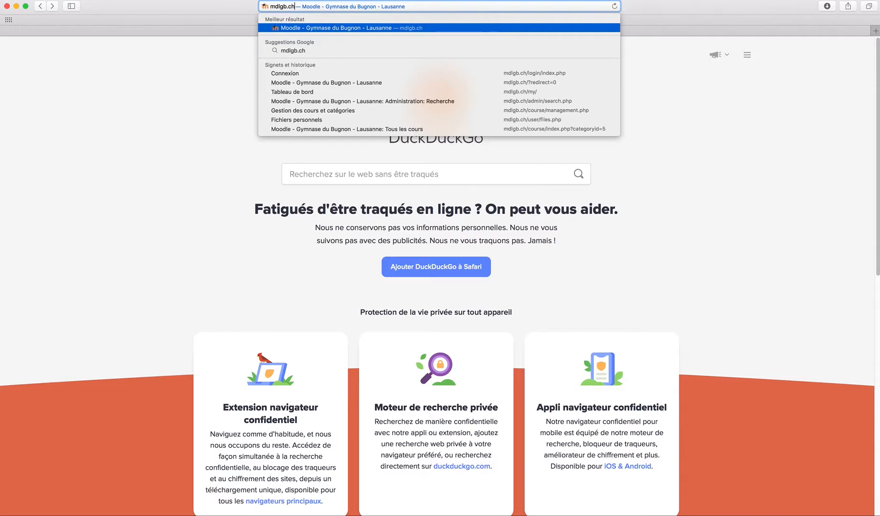
key("Return")
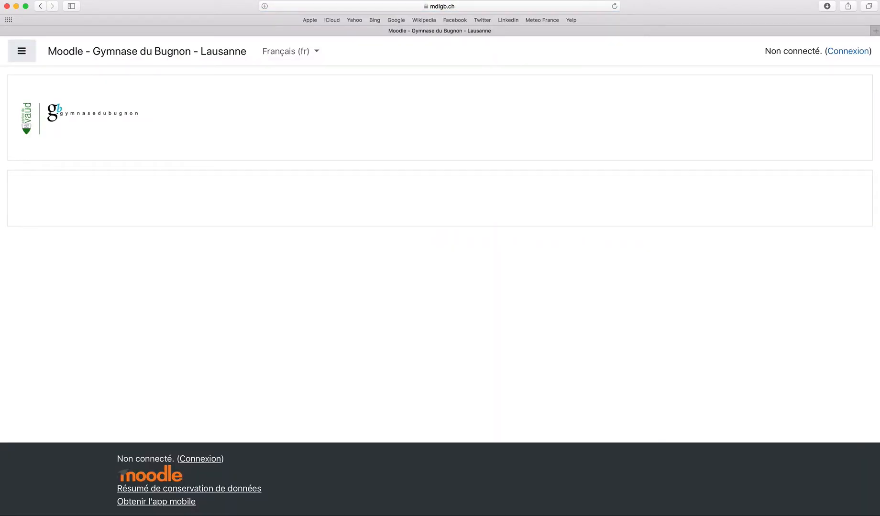
Log in through Connexion with the school account e-mail and password
left_click(850, 52)
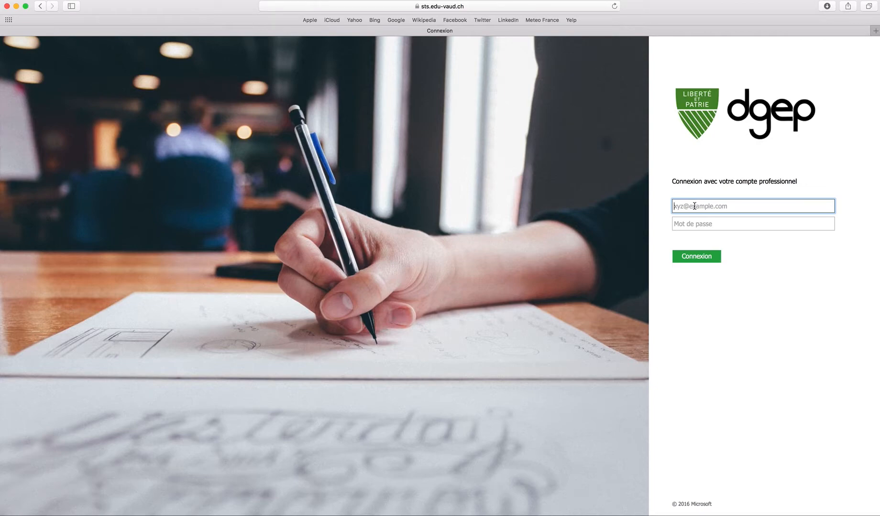
key("super+v")
left_click(695, 221)
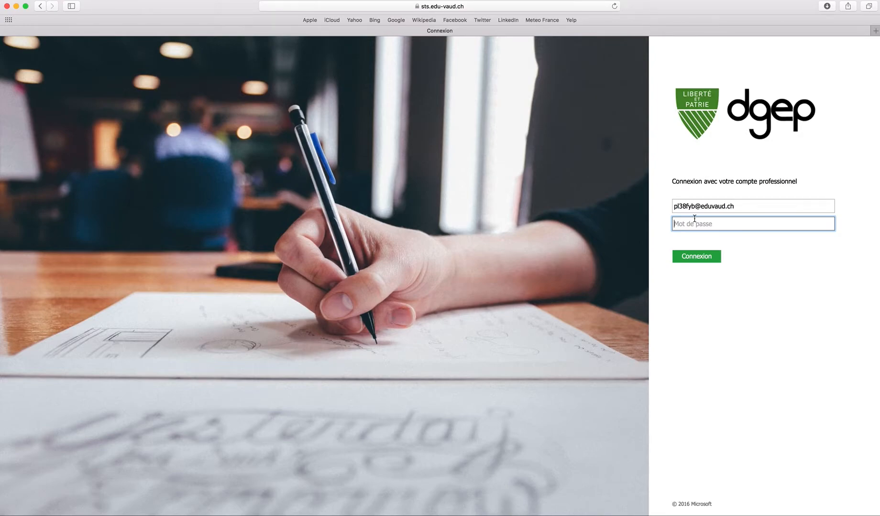
type("***")
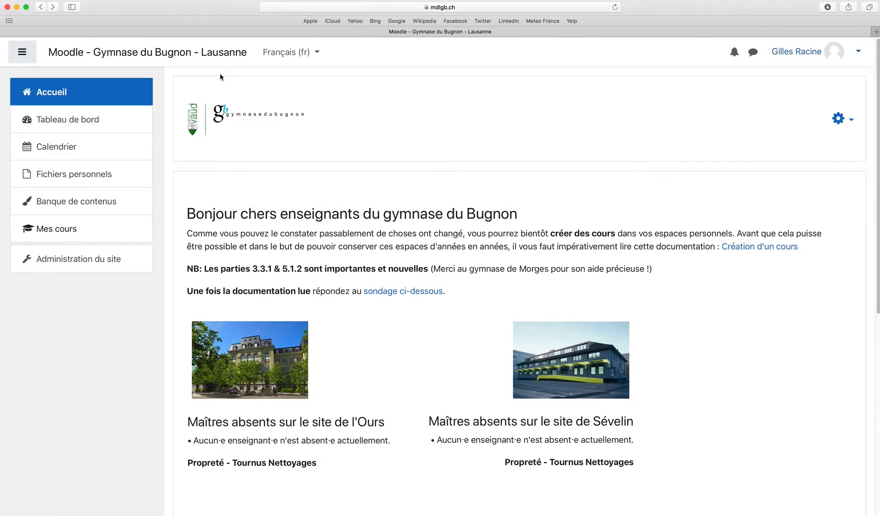
Reload the Accueil home page, scroll through it, then switch to the Tableau de bord
left_click(70, 96)
scroll(464, 241, "down", 2)
scroll(464, 241, "down", 10)
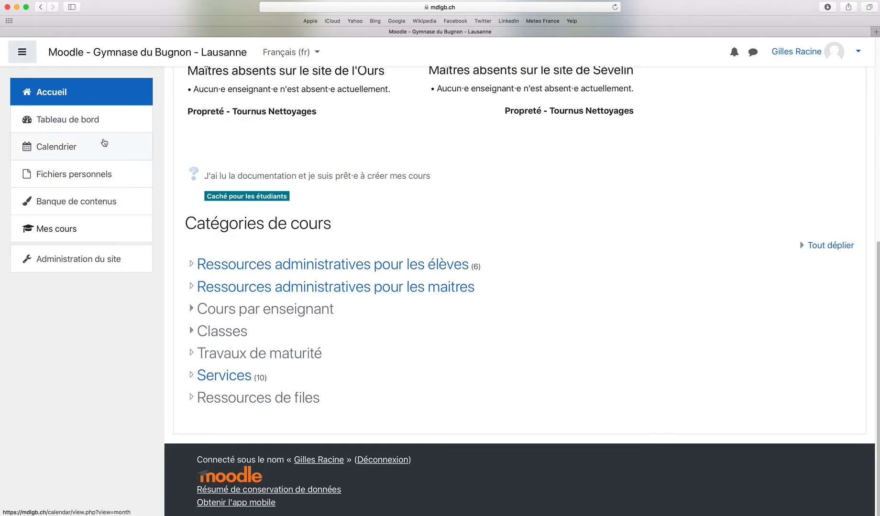
left_click(82, 124)
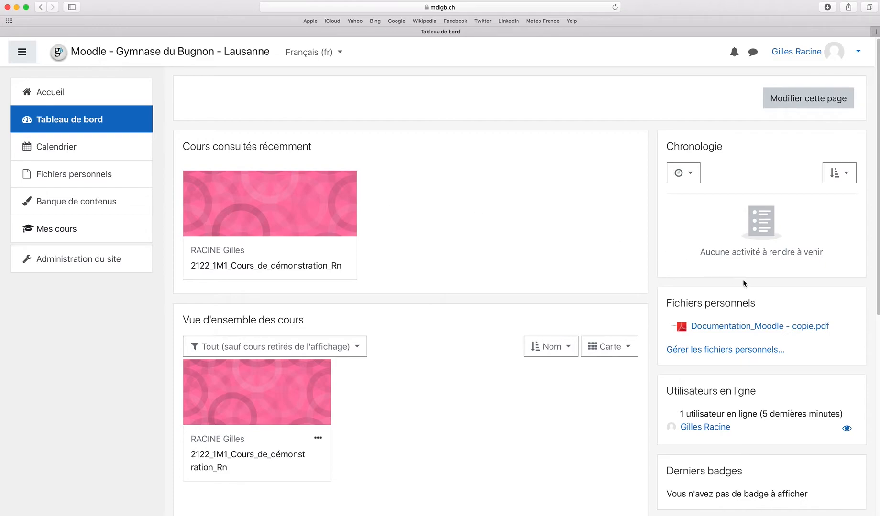
scroll(750, 299, "down", 5)
scroll(750, 297, "down", 3)
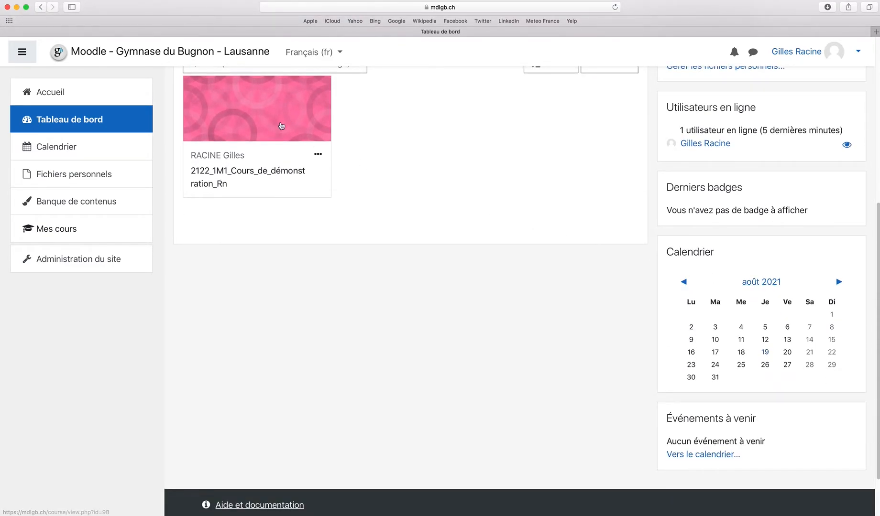
scroll(378, 207, "up", 5)
scroll(648, 230, "up", 3)
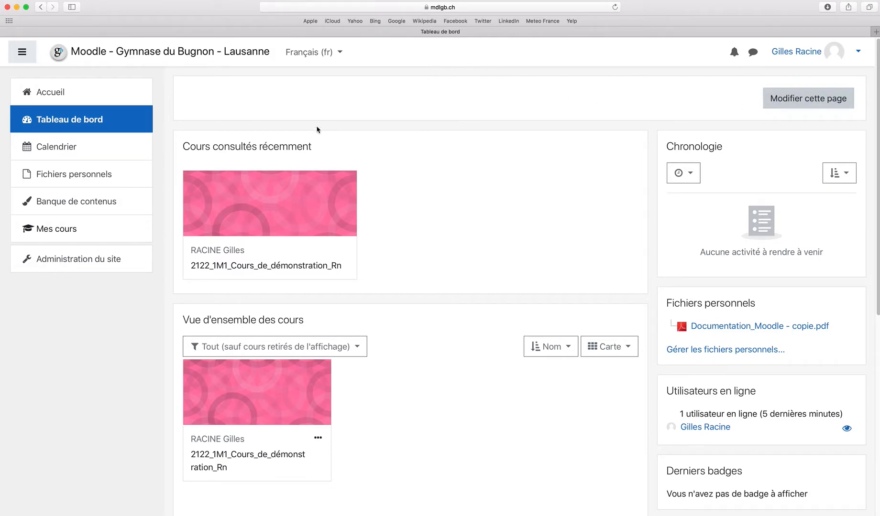
left_click(313, 53)
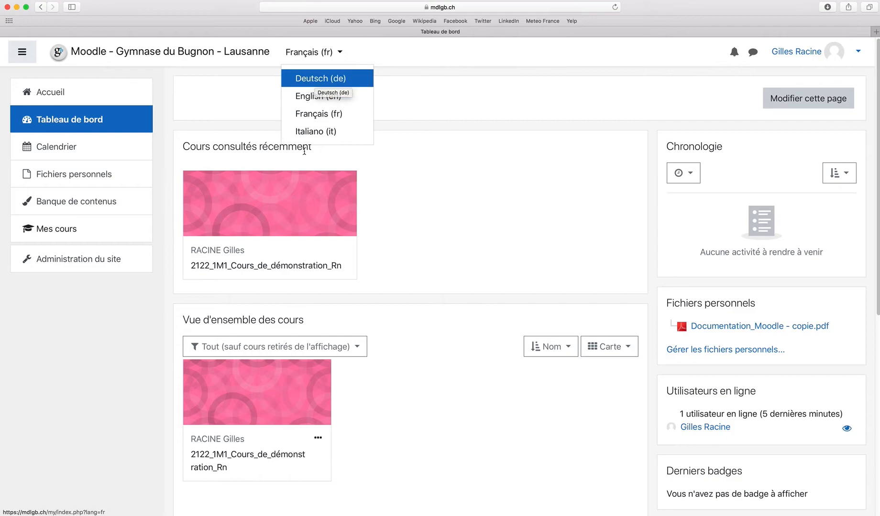
left_click(333, 51)
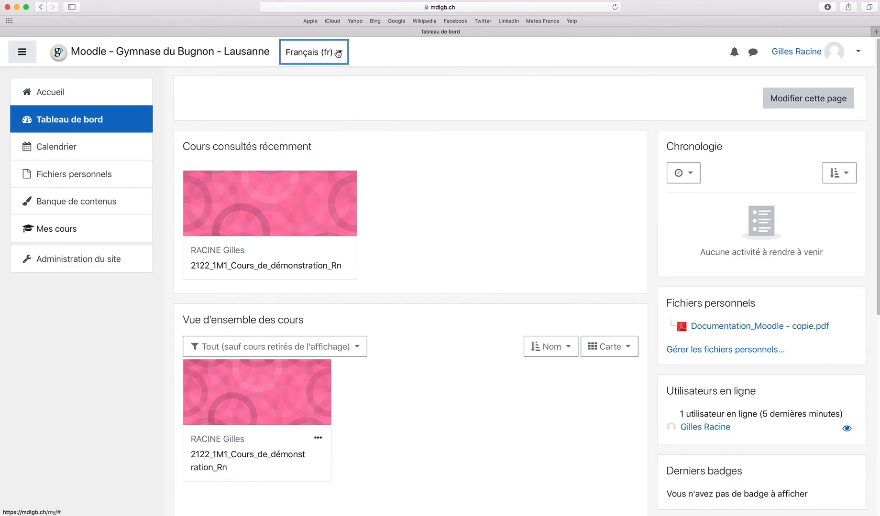
key("Tab")
left_click(528, 148)
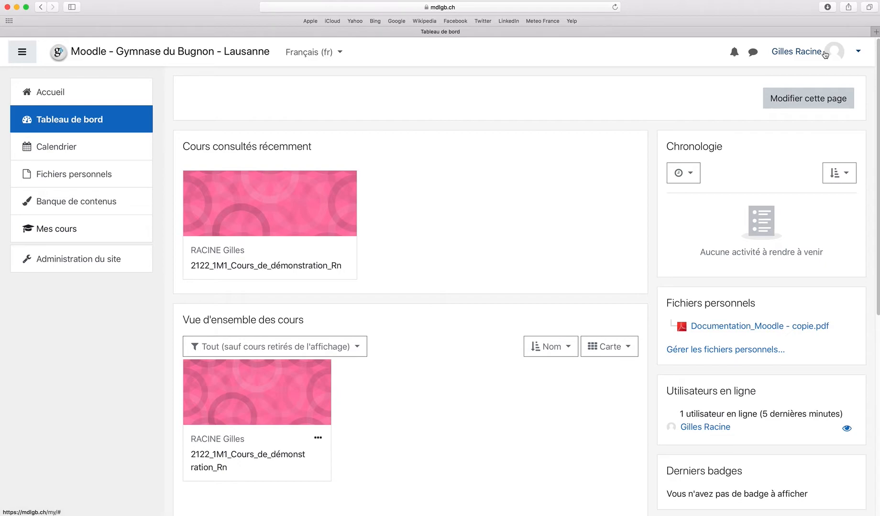
Go from the home page to Cours par enseignant and the teachers listed under R
left_click(814, 54)
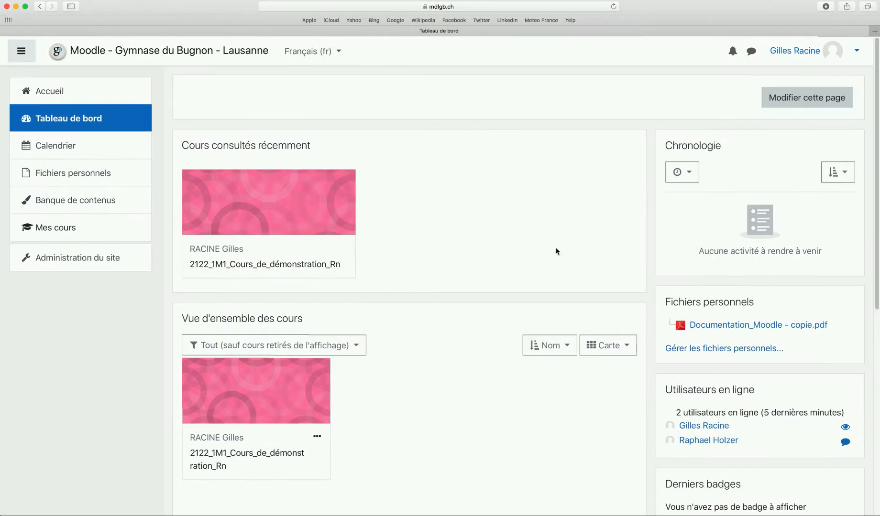
left_click(98, 95)
scroll(424, 268, "down", 10)
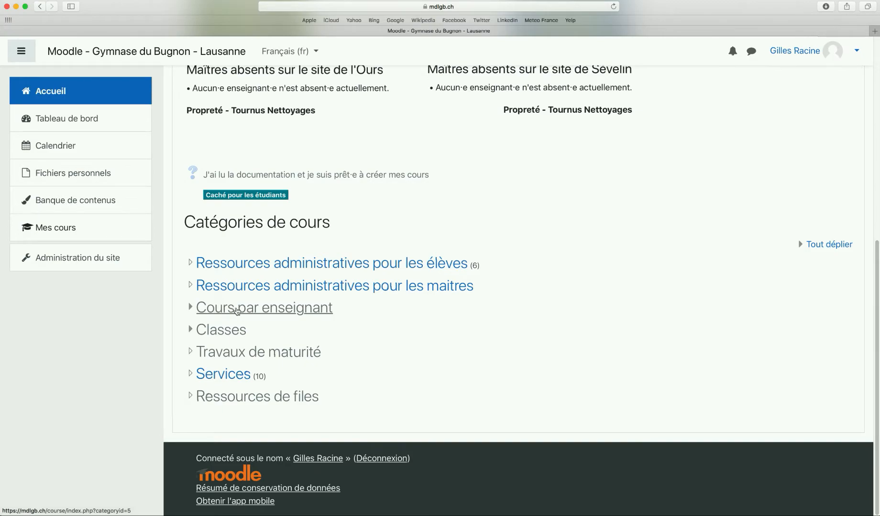
left_click(238, 311)
scroll(216, 353, "down", 10)
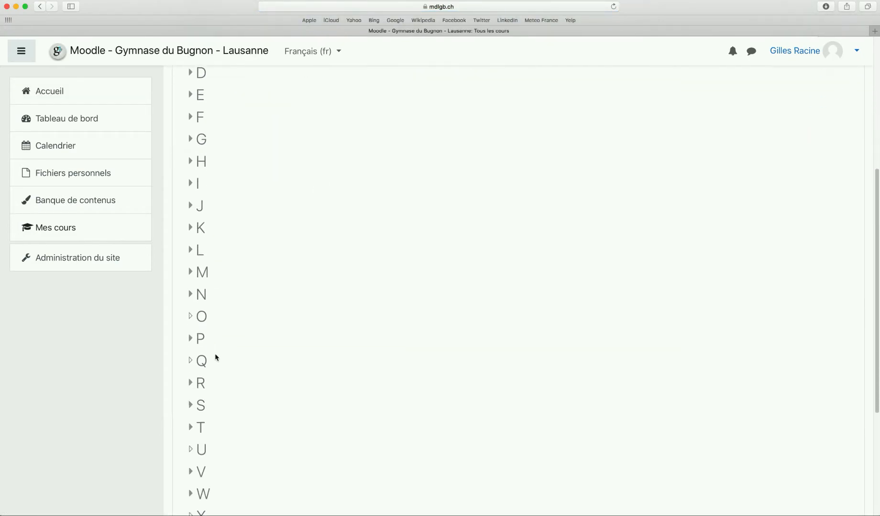
left_click(201, 328)
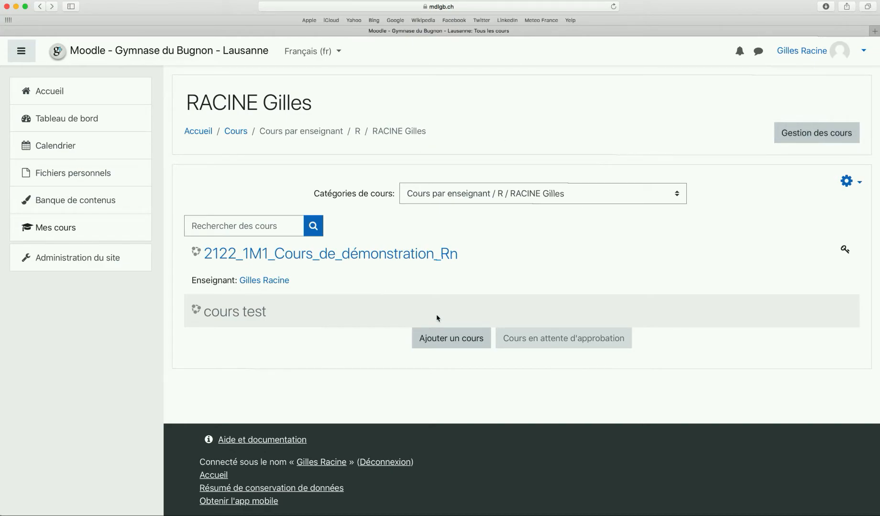
Start a new course with the full name 2122_1M_Informatique_Rn
left_click(458, 343)
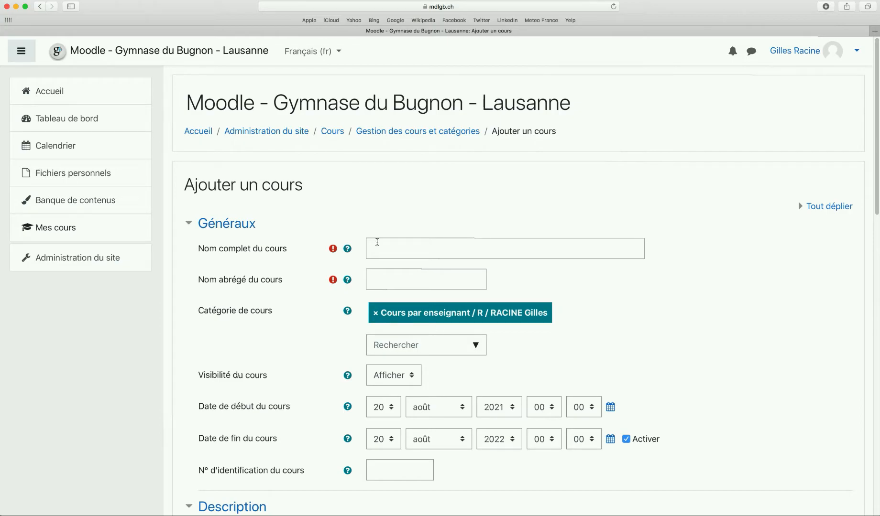
left_click(376, 249)
type("2122_1M04_Informatique_Rn")
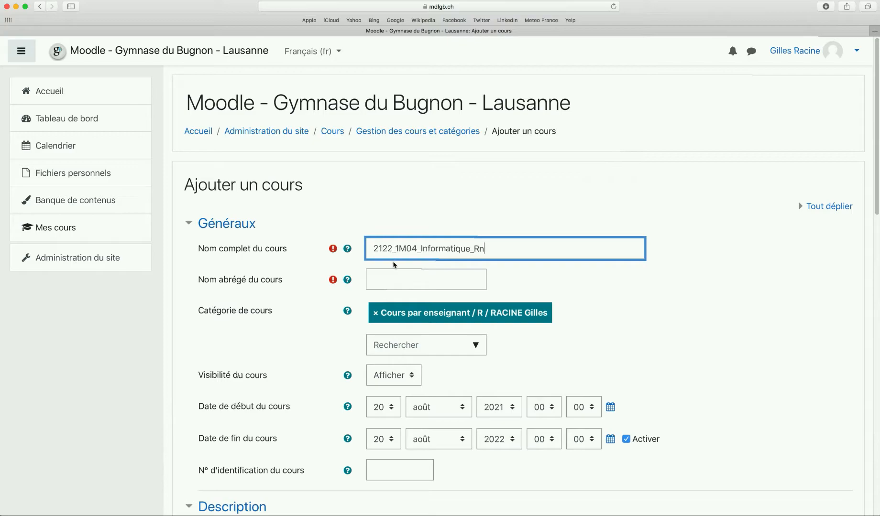
left_click_drag(374, 249, 393, 248)
left_click_drag(396, 249, 415, 250)
left_click(417, 249)
key("BackSpace")
key("BackSpace")
left_click(424, 249)
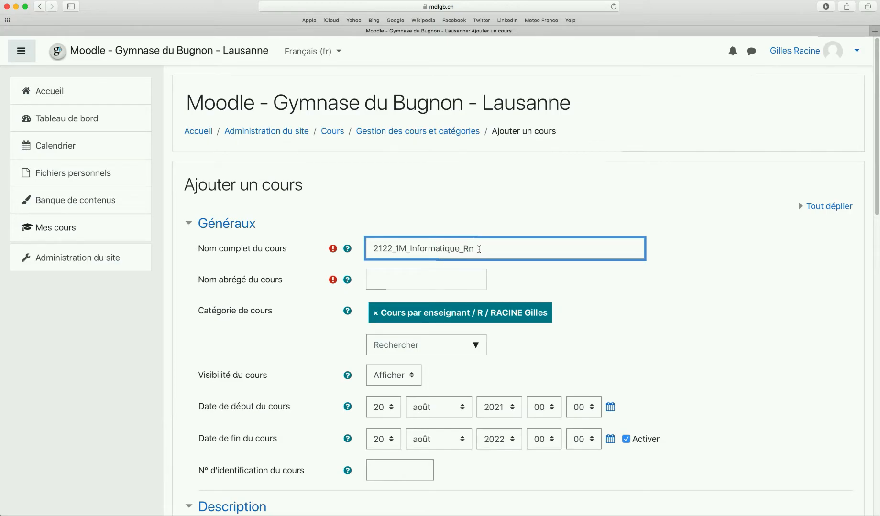
left_click_drag(486, 250, 387, 250)
key("super+c")
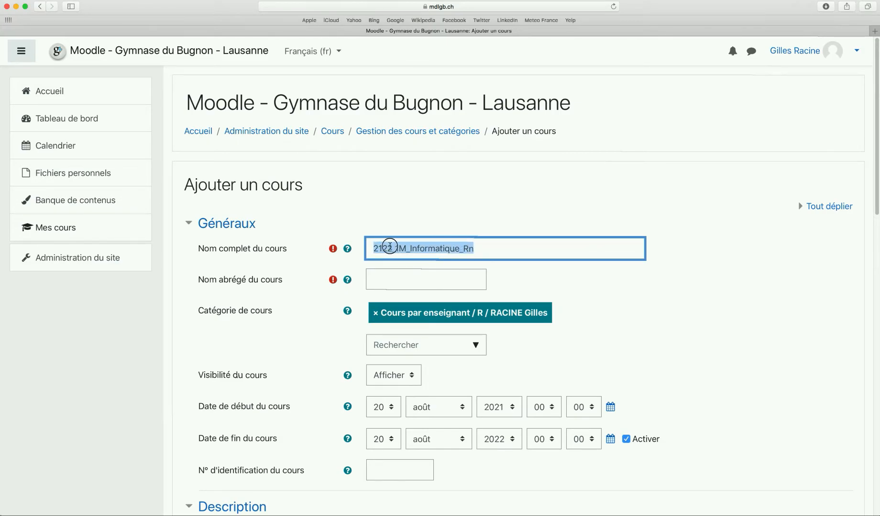
Set the short name to 2122_1M_Info_Rn by trimming the pasted full name
left_click(451, 280)
key("super+v")
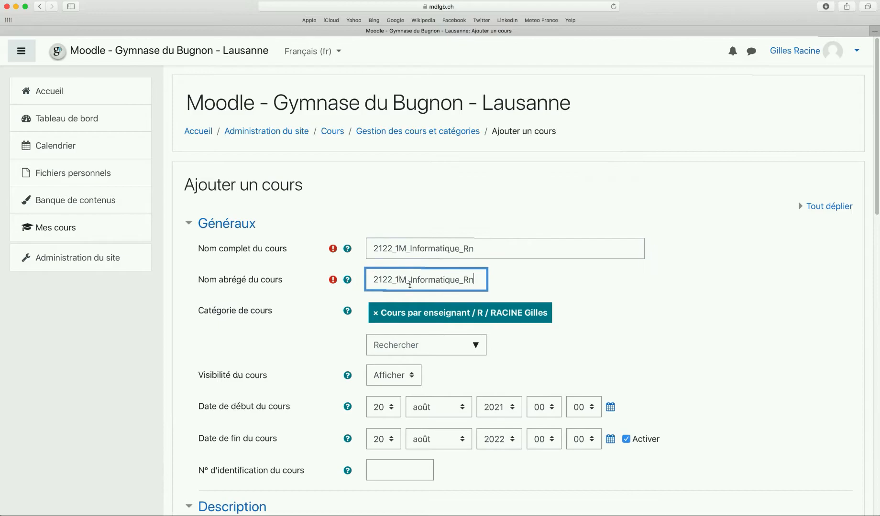
left_click_drag(426, 281, 459, 281)
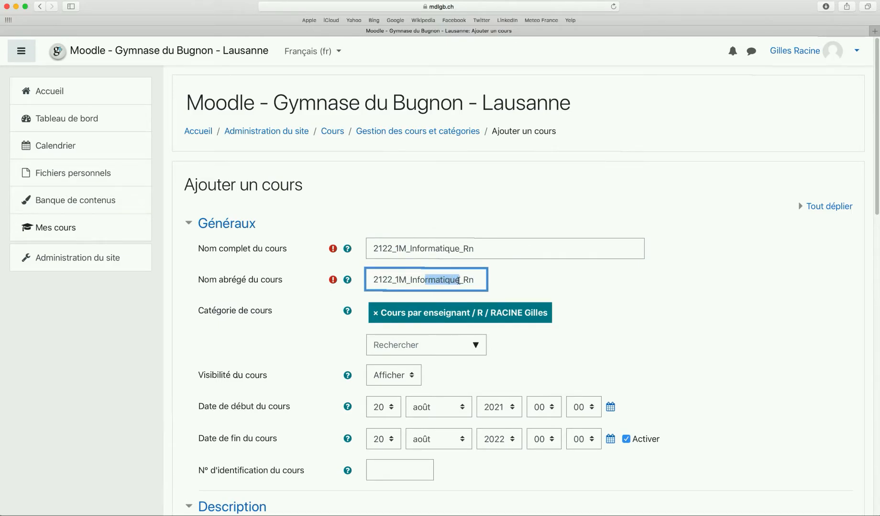
key("BackSpace")
Set the new course's visibility to hidden from students
scroll(520, 279, "down", 3)
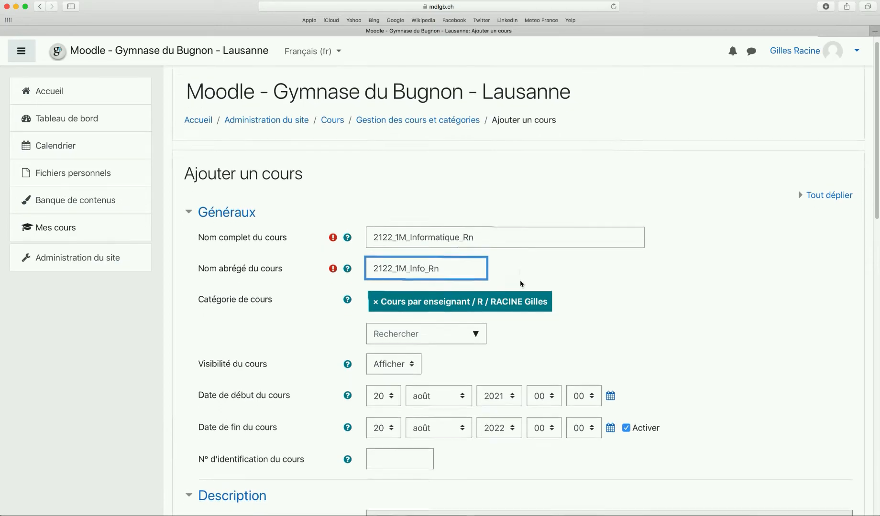
scroll(511, 272, "down", 2)
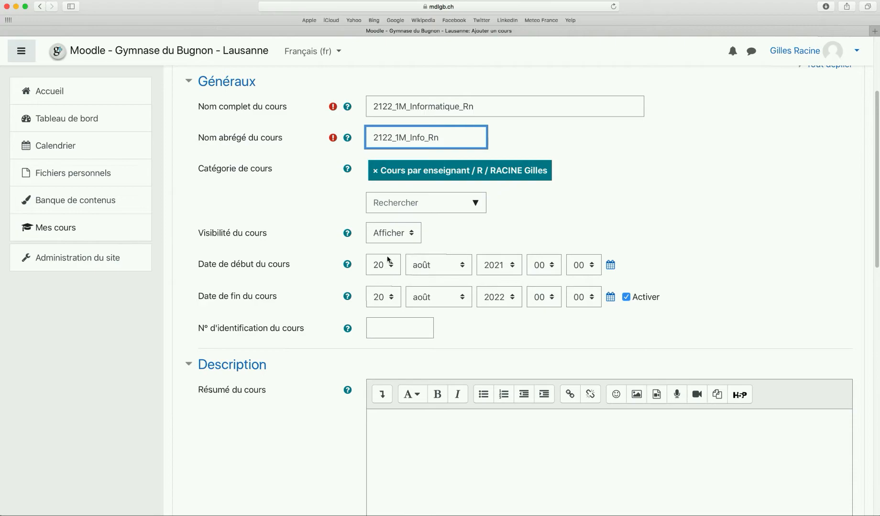
left_click(412, 233)
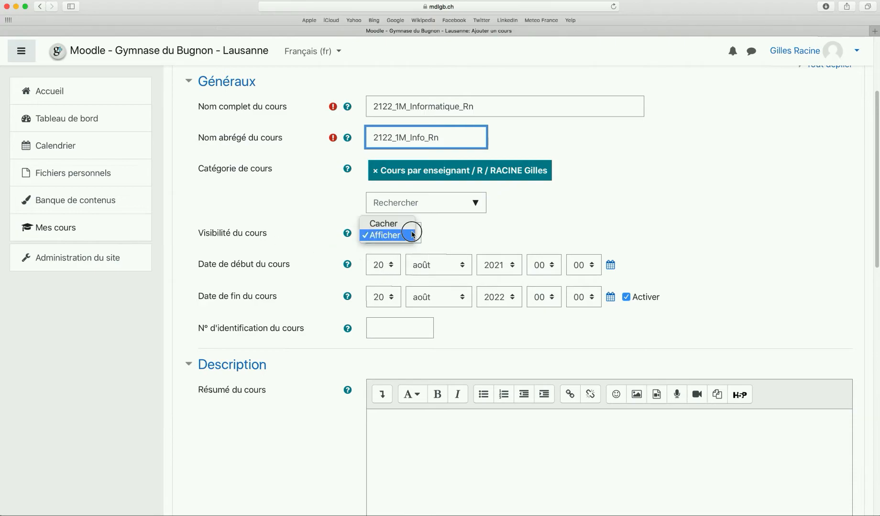
left_click(388, 225)
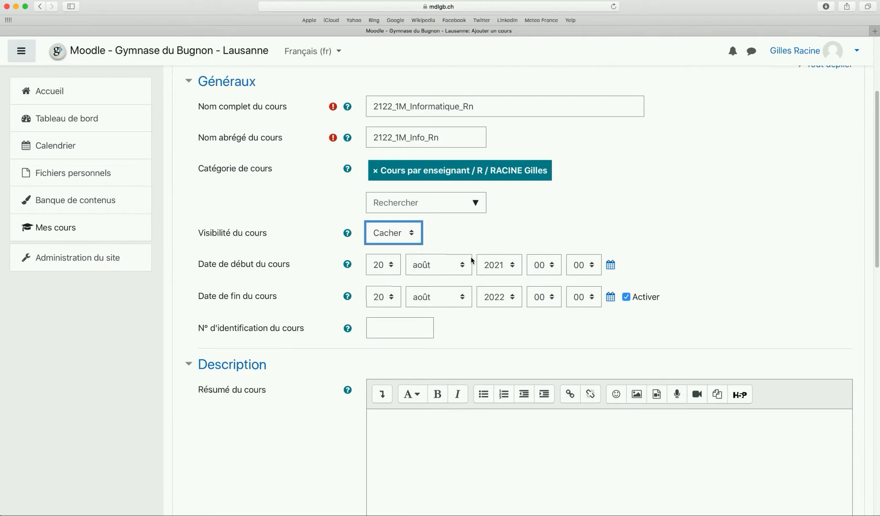
Disable the course end date and review the format settings: 4 sections, all on one page
left_click(627, 299)
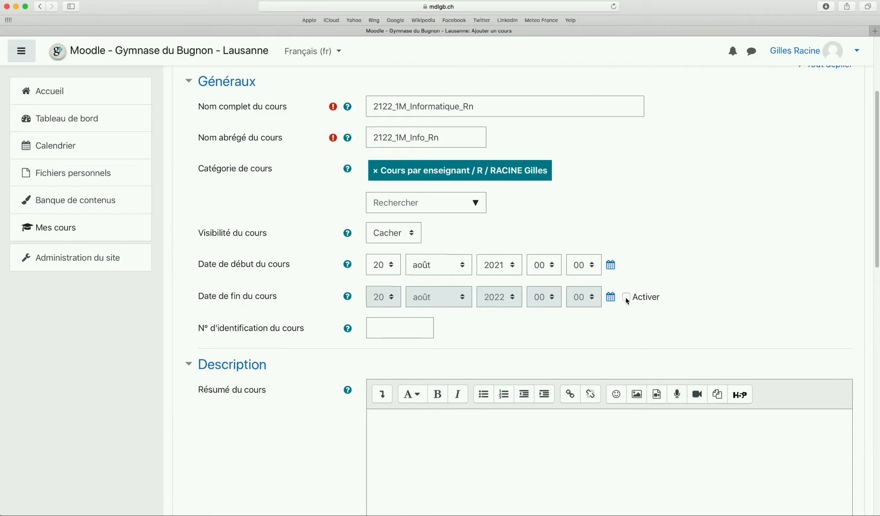
scroll(595, 291, "down", 10)
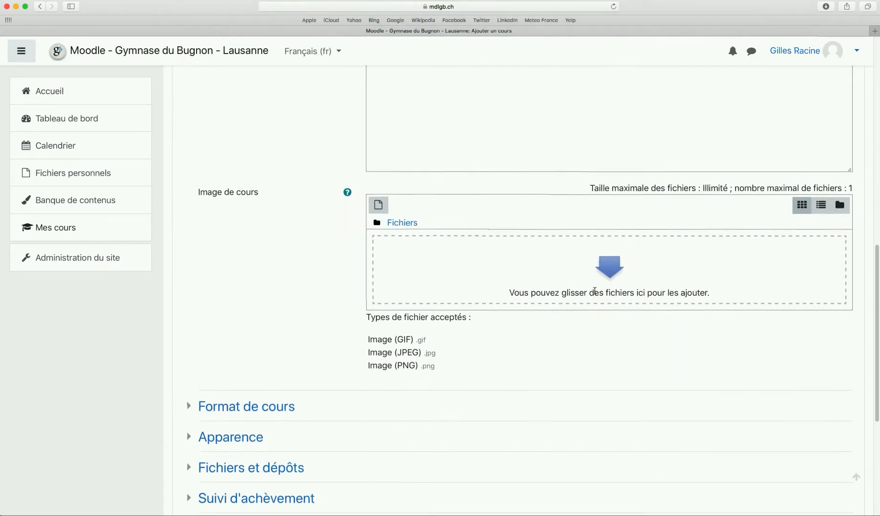
scroll(593, 290, "down", 5)
left_click(240, 276)
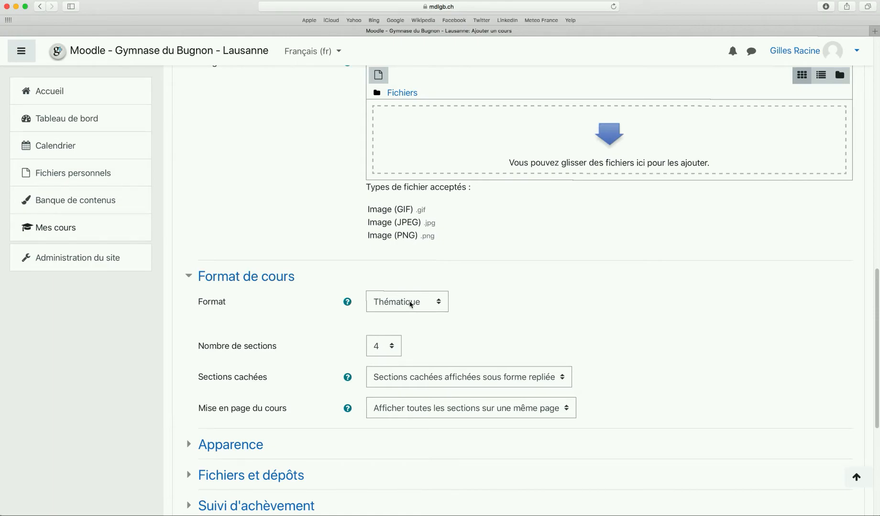
scroll(410, 303, "down", 5)
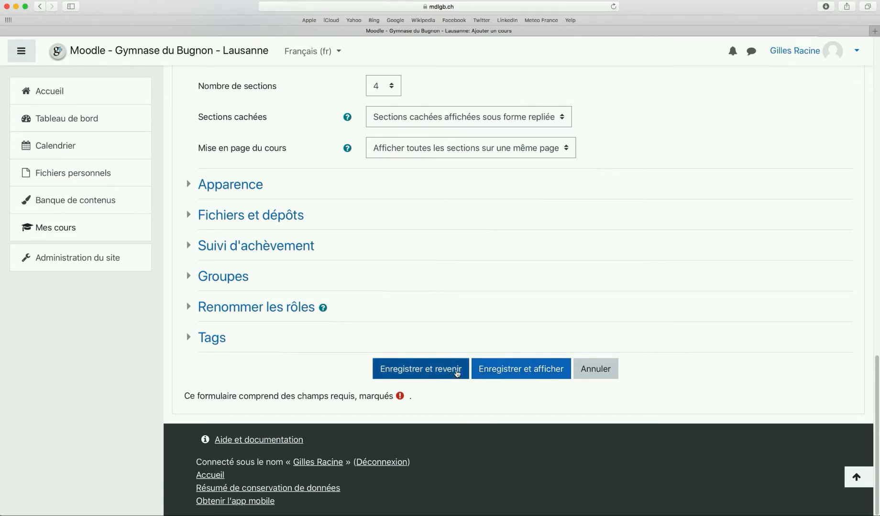
Save the course and open the 2122_1M_Informatique_Rn course page
left_click(449, 369)
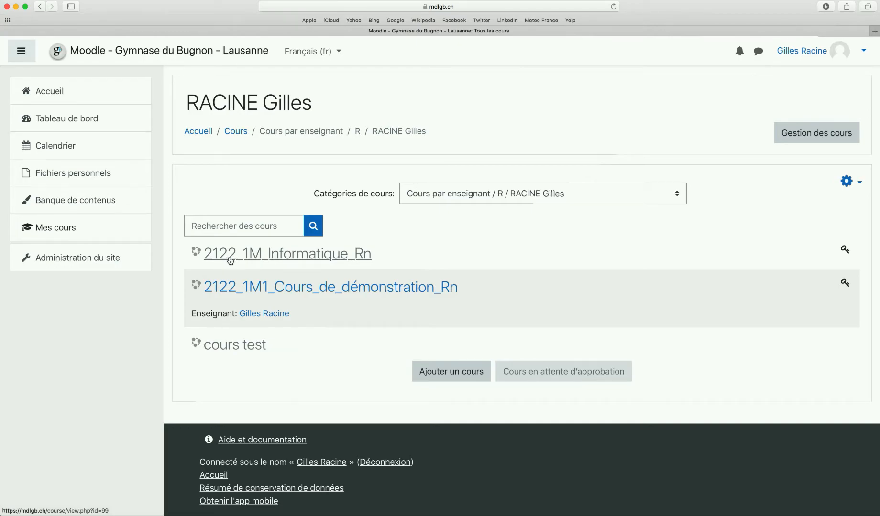
left_click(282, 259)
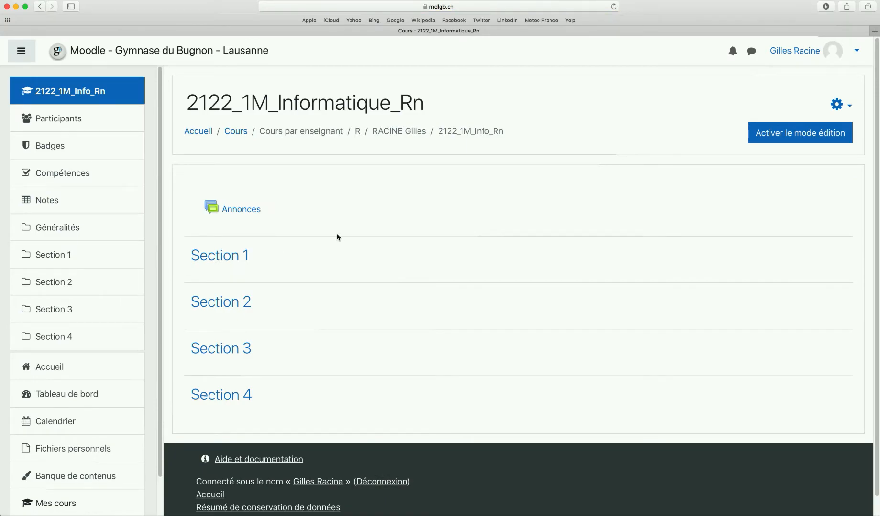
left_click(837, 104)
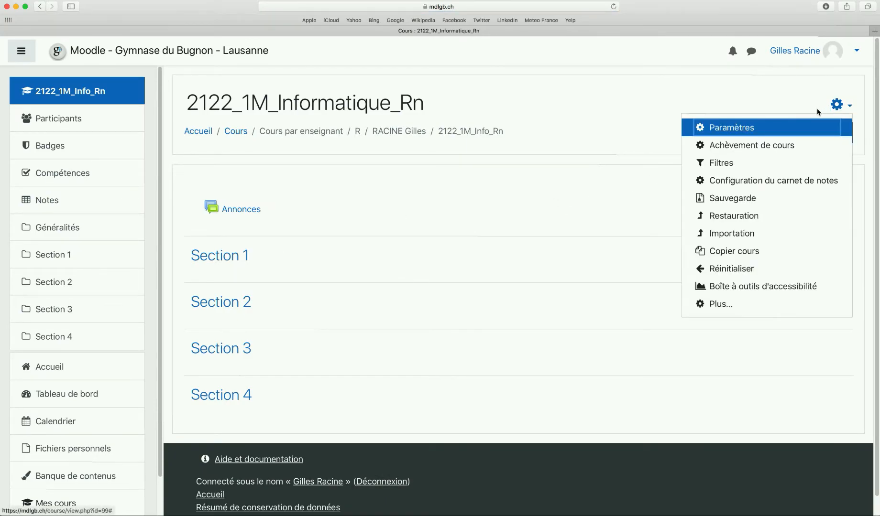
Change the course visibility to Afficher in Paramètres and save
left_click(731, 129)
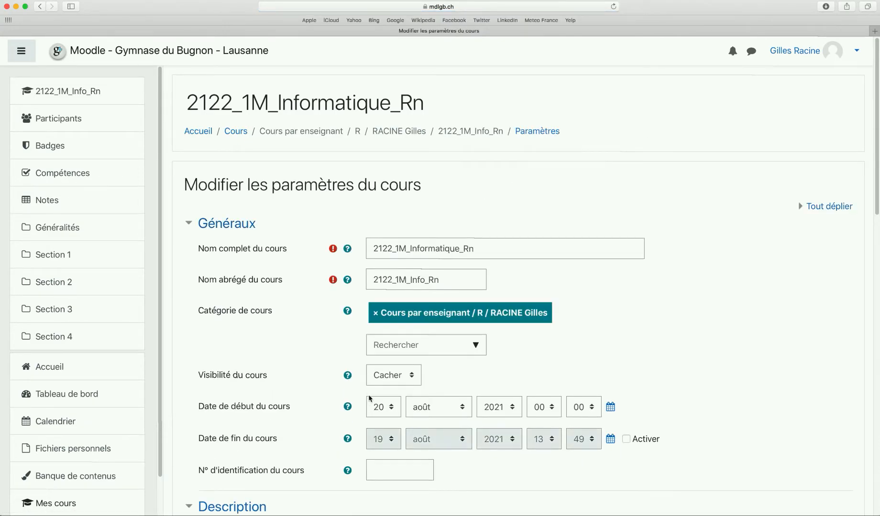
scroll(401, 340, "down", 2)
left_click(402, 329)
left_click(391, 340)
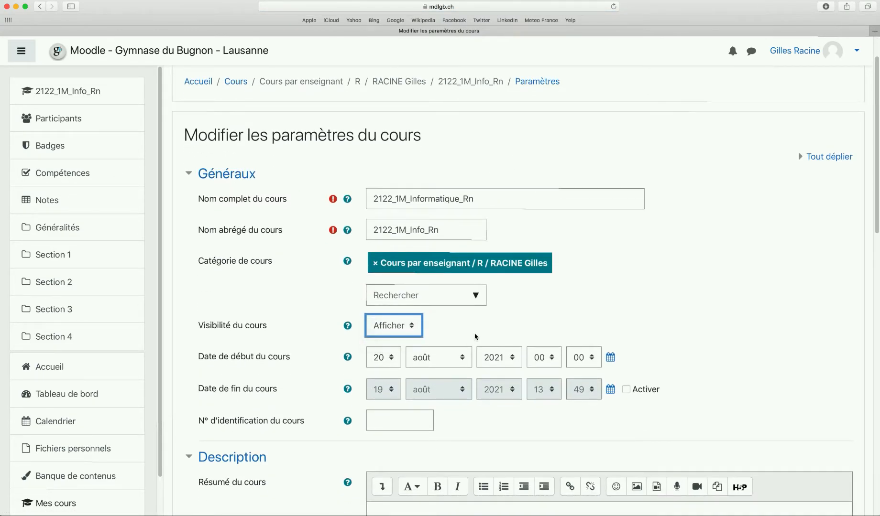
scroll(476, 337, "down", 15)
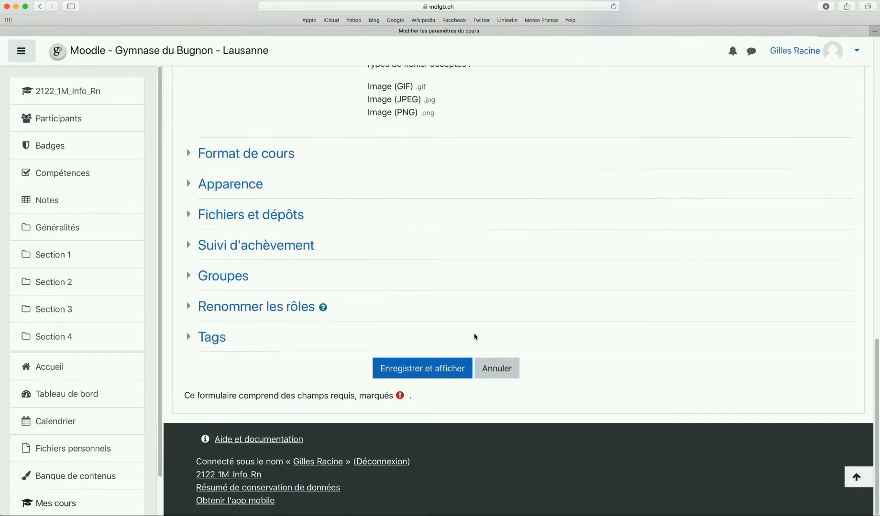
left_click(435, 368)
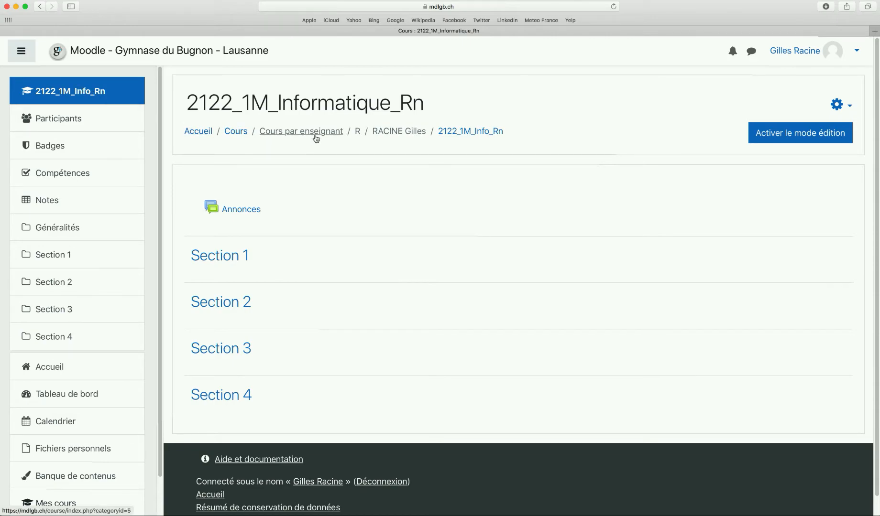
Open Gestion des cours from the teacher category and show that category's actions under R
left_click(404, 133)
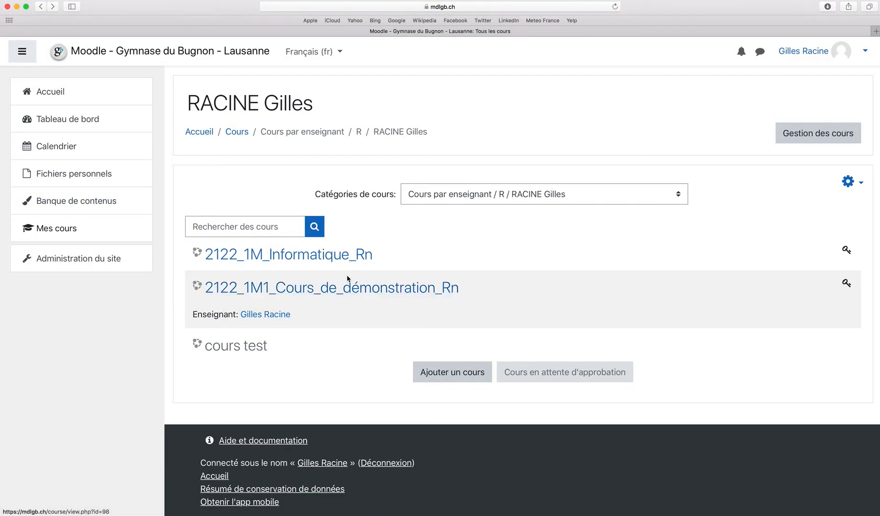
left_click(808, 137)
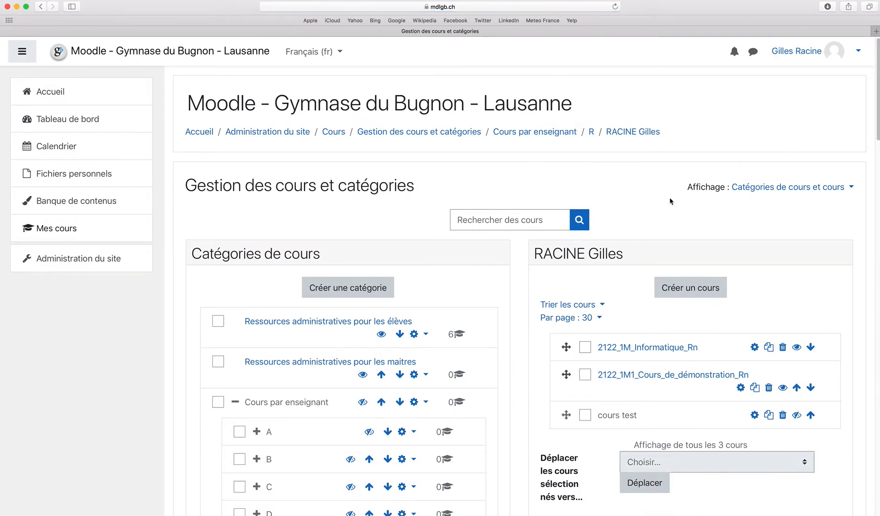
scroll(660, 206, "down", 5)
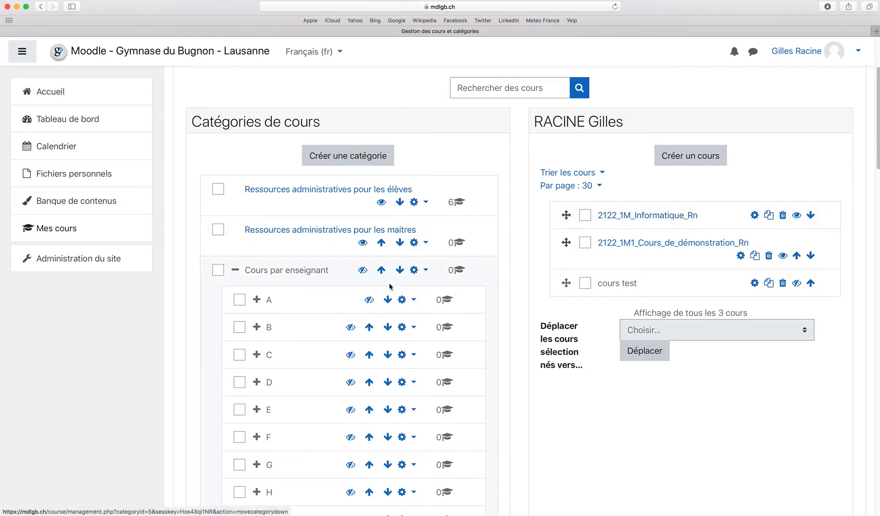
scroll(389, 289, "down", 10)
scroll(287, 265, "down", 2)
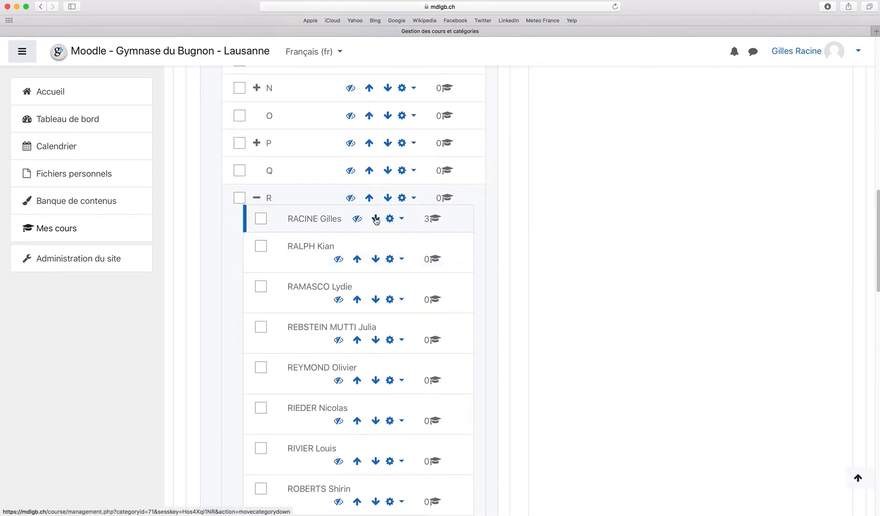
left_click(390, 219)
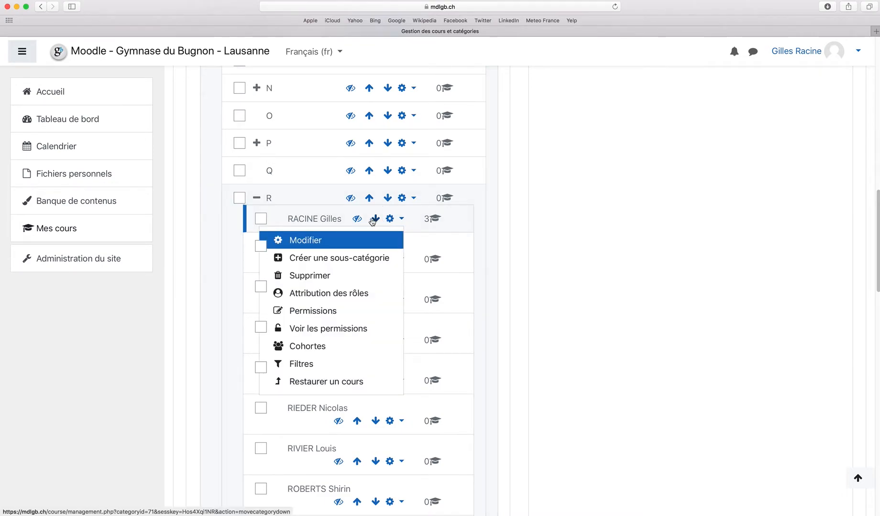
Create the subcategory Informatique under the teacher's category
left_click(331, 261)
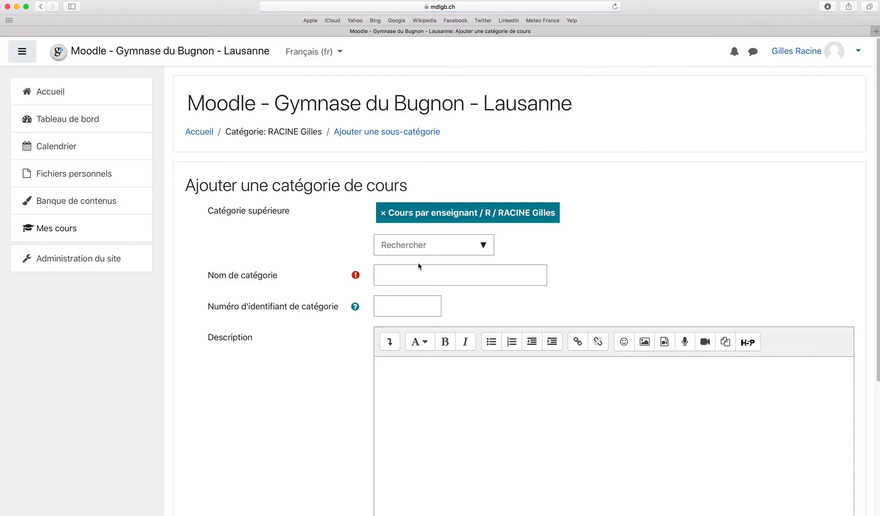
left_click(409, 275)
type("Informatique")
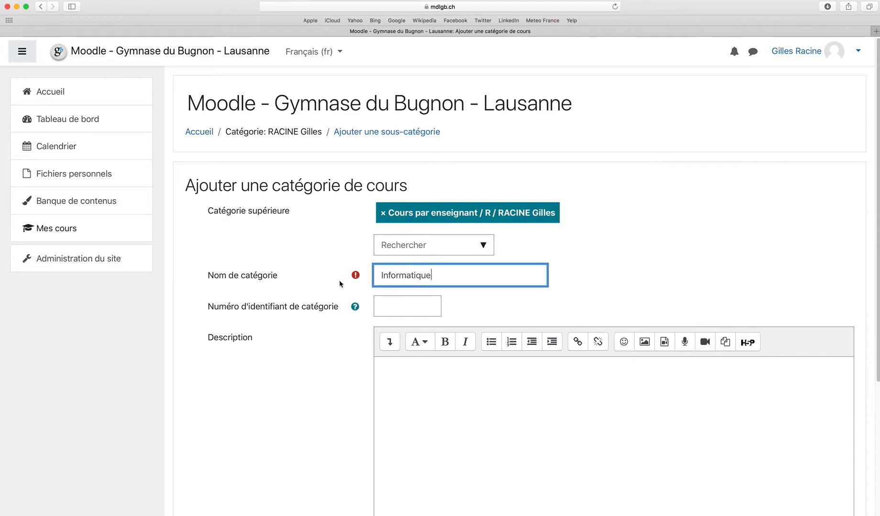
scroll(344, 283, "down", 5)
left_click(397, 370)
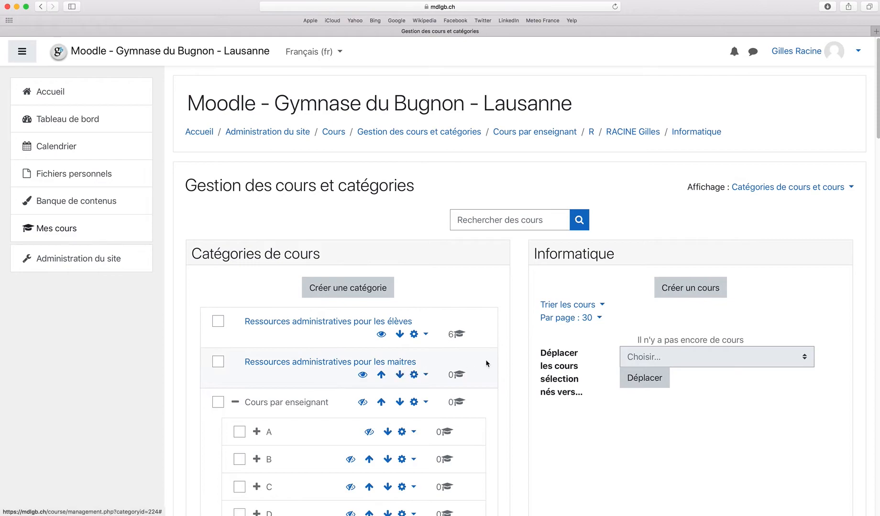
scroll(435, 262, "down", 15)
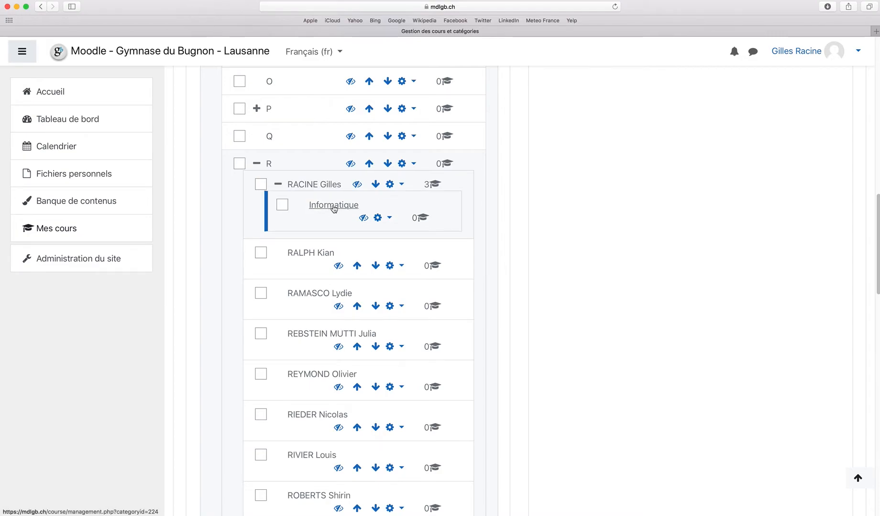
Create a second subcategory named Sport under the same category
left_click(388, 185)
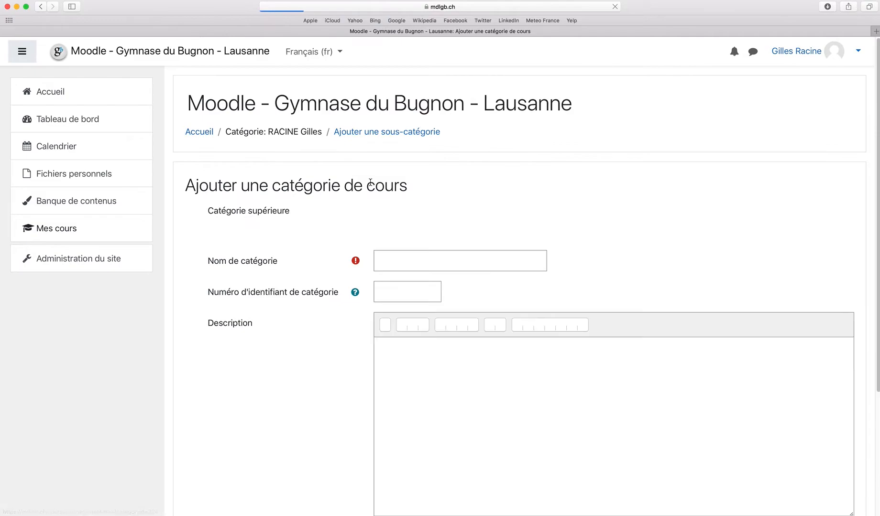
left_click(399, 280)
type("Spo")
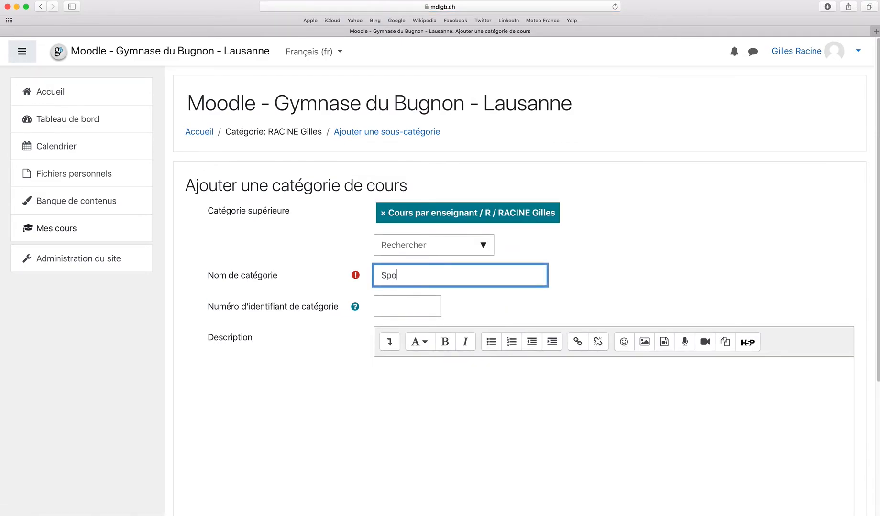
scroll(338, 308, "down", 5)
left_click(417, 362)
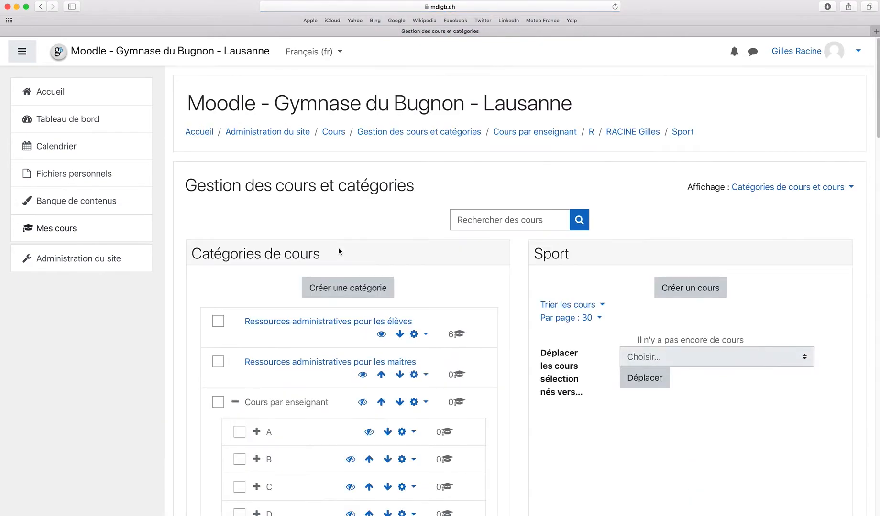
scroll(339, 256, "down", 5)
scroll(338, 255, "down", 8)
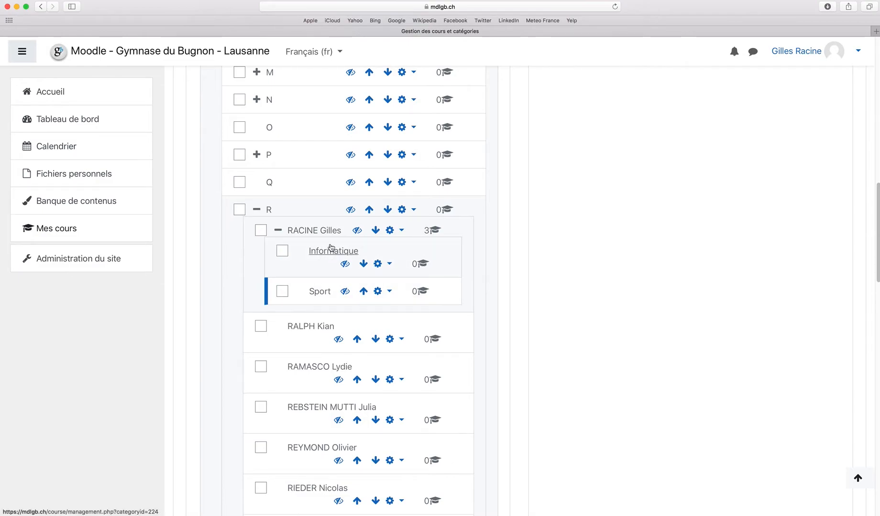
Browse via Cours par enseignant > R to the teacher's category and back from Informatique
left_click(324, 251)
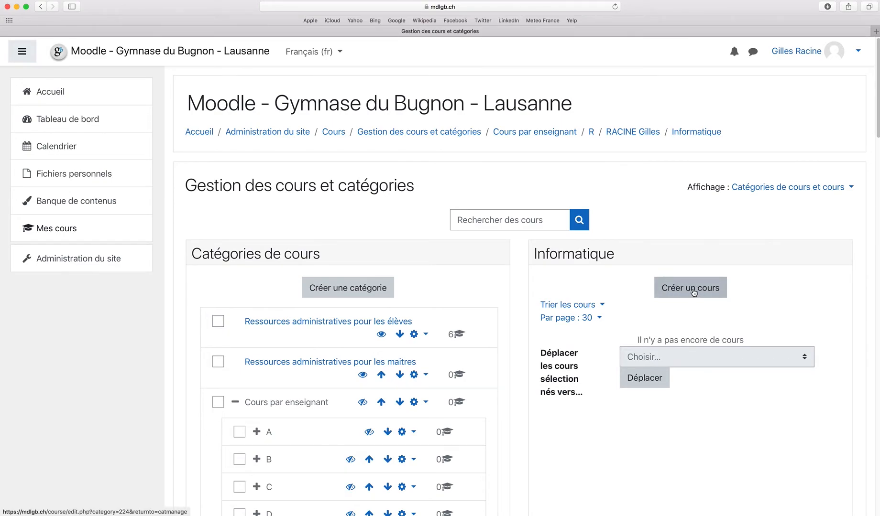
left_click(79, 92)
scroll(255, 295, "down", 10)
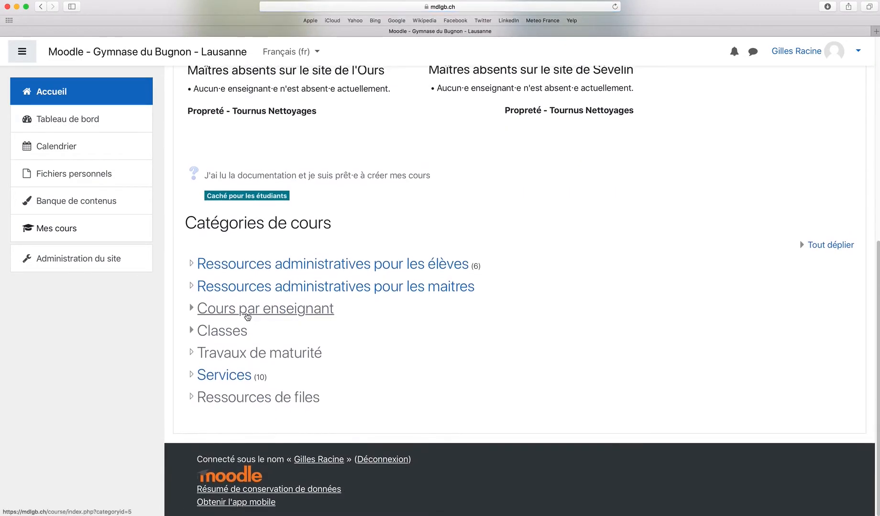
left_click(216, 306)
scroll(213, 306, "down", 6)
left_click(199, 324)
left_click(245, 261)
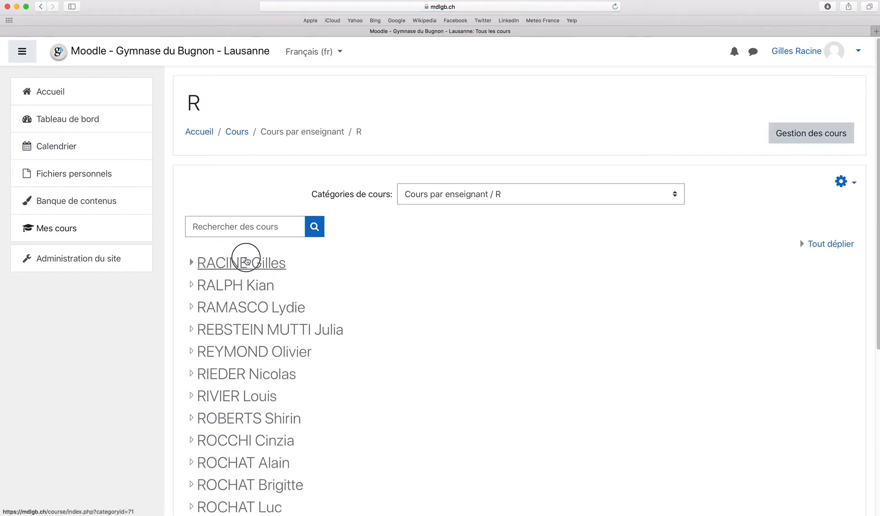
scroll(287, 259, "down", 2)
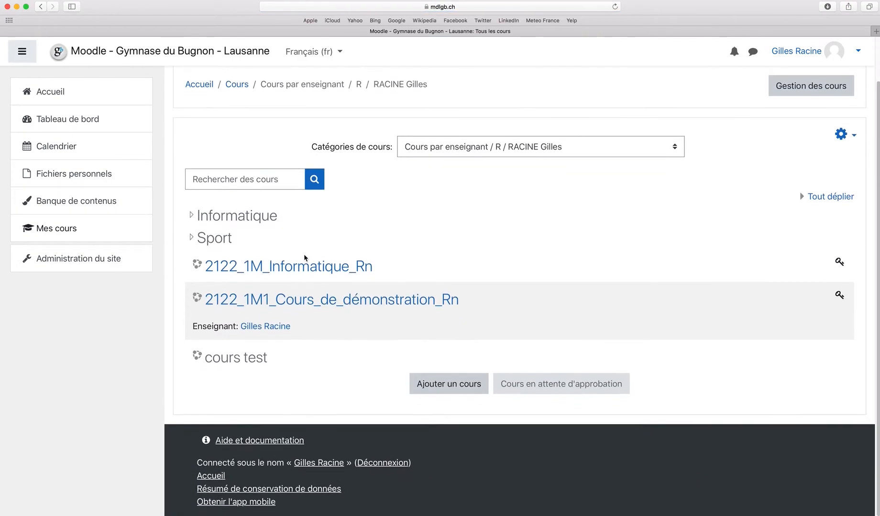
left_click(218, 222)
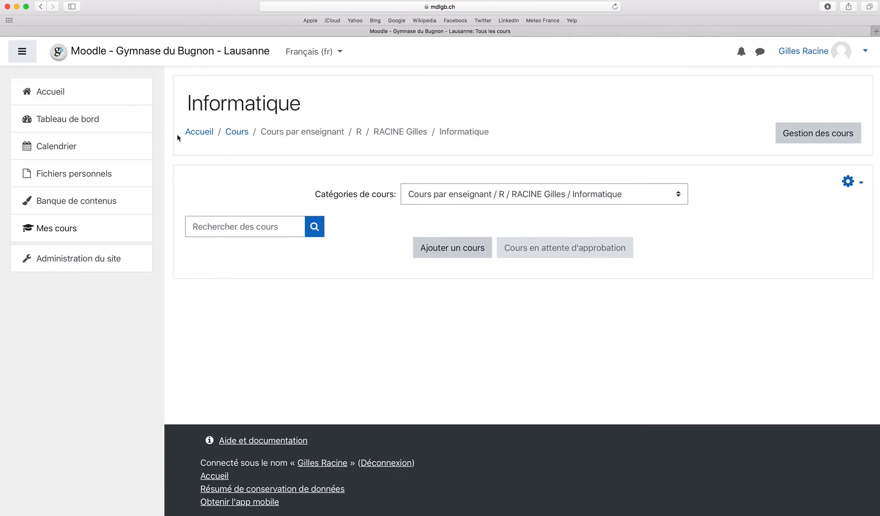
left_click(41, 6)
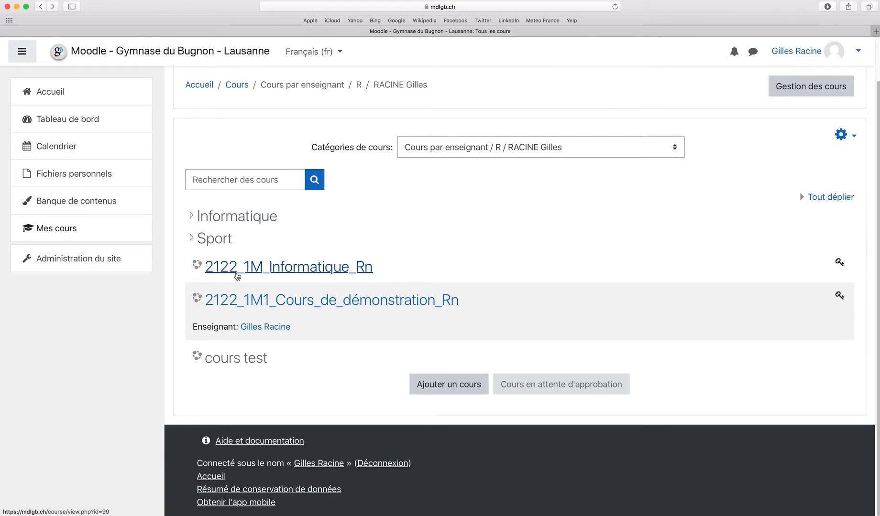
Open the course settings of 2122_1M_Informatique_Rn
left_click(255, 268)
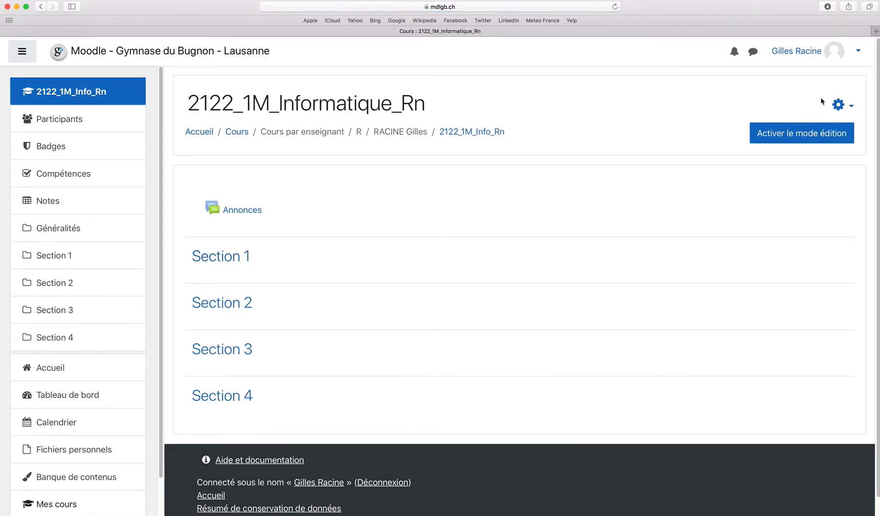
left_click(838, 104)
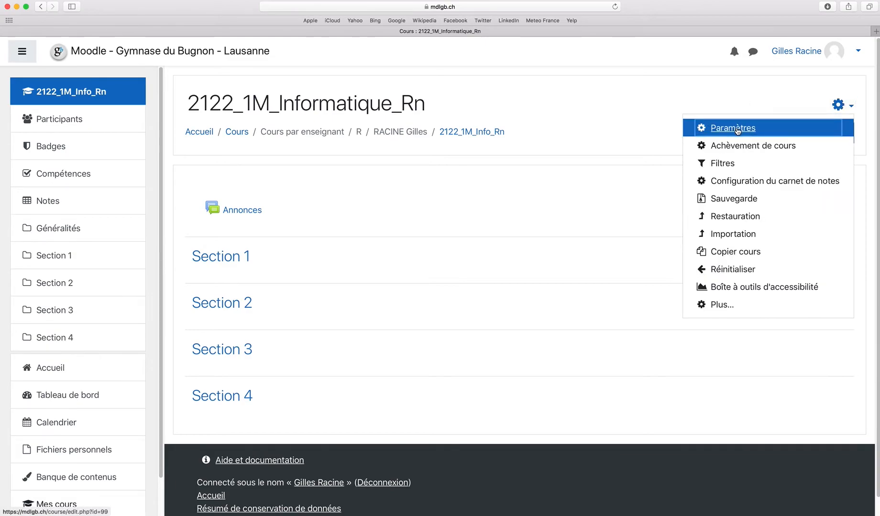
left_click(737, 129)
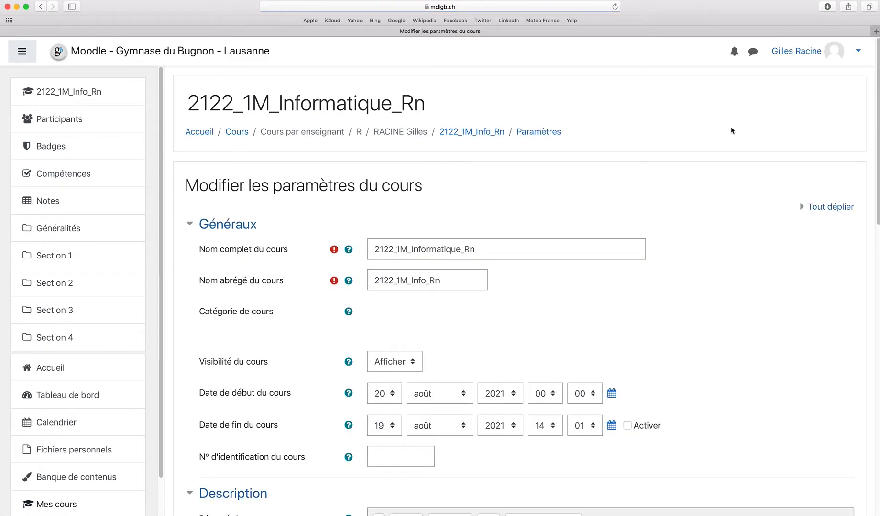
scroll(366, 332, "down", 2)
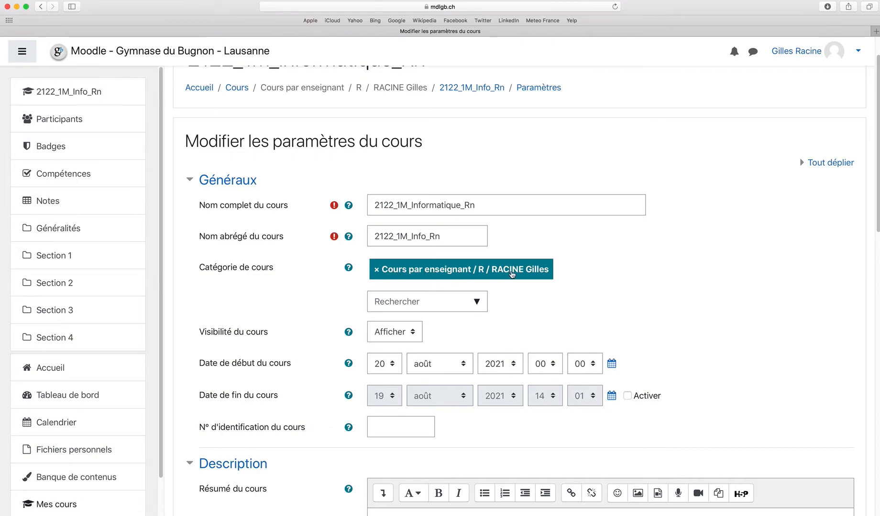
Set the course category to the '/ Informatique' subcategory and save the settings
left_click(473, 303)
scroll(491, 378, "down", 5)
scroll(491, 377, "down", 20)
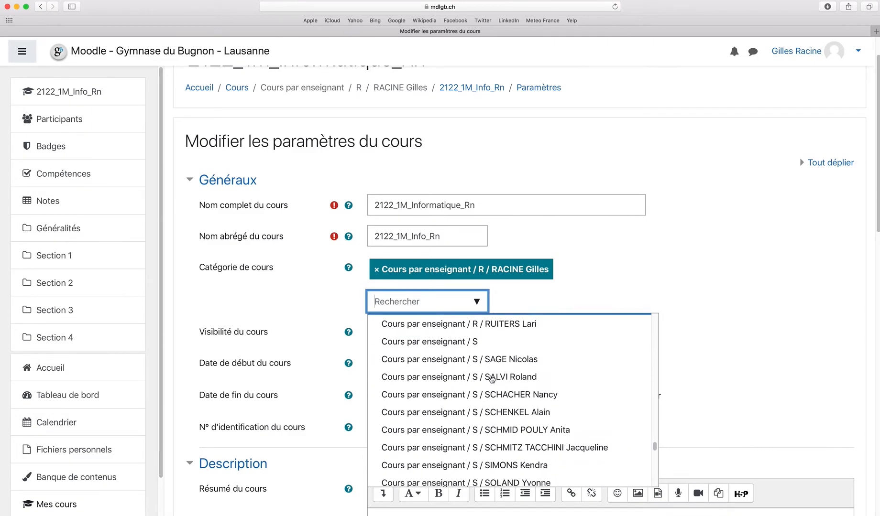
scroll(491, 378, "up", 8)
scroll(491, 378, "down", 3)
scroll(491, 378, "up", 5)
scroll(493, 377, "up", 3)
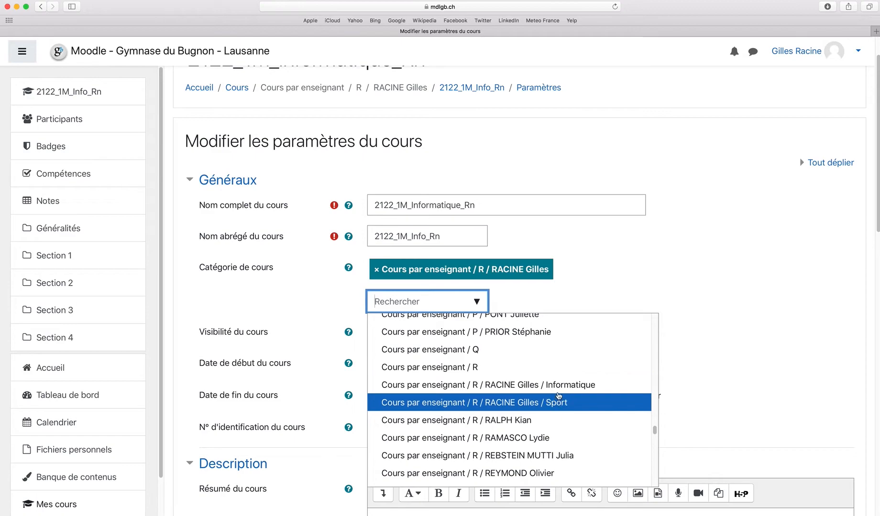
left_click(561, 389)
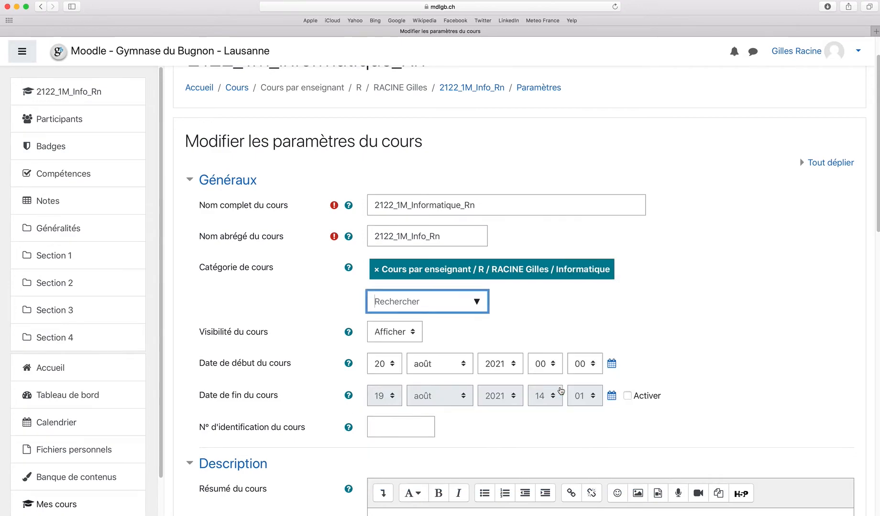
scroll(556, 328, "down", 15)
left_click(423, 376)
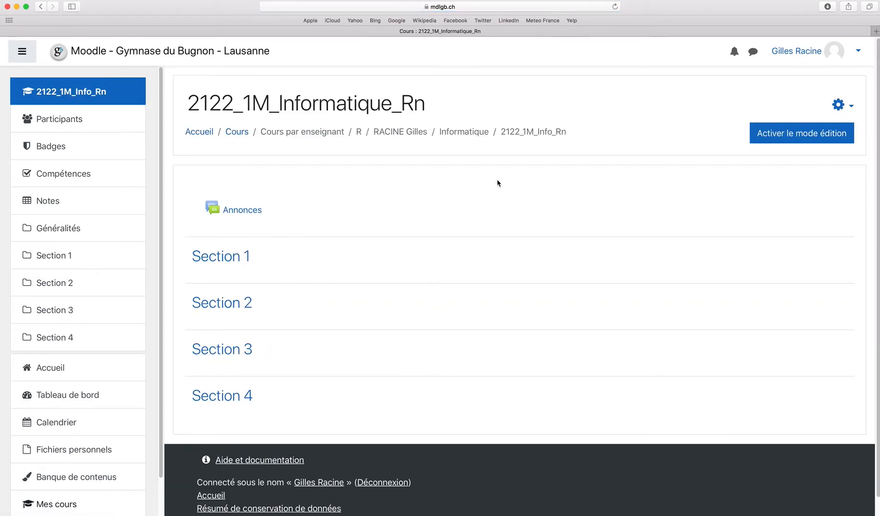
Go up through the Informatique and parent categories to the 2122_1M1_Cours_de_démonstration_Rn course
left_click(467, 136)
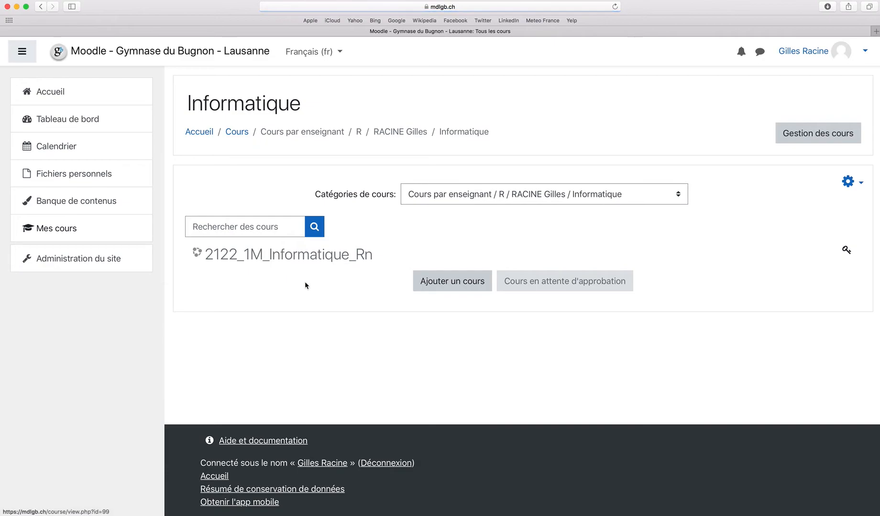
left_click(413, 133)
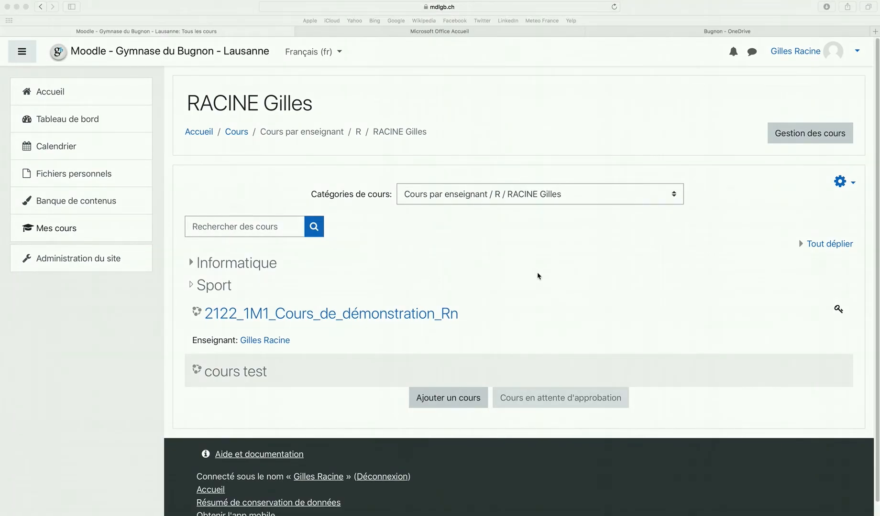
left_click(308, 312)
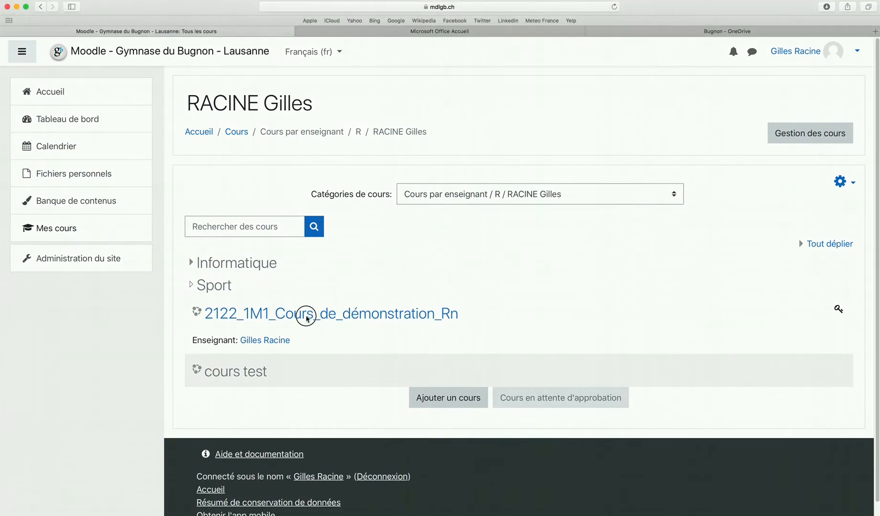
left_click(307, 314)
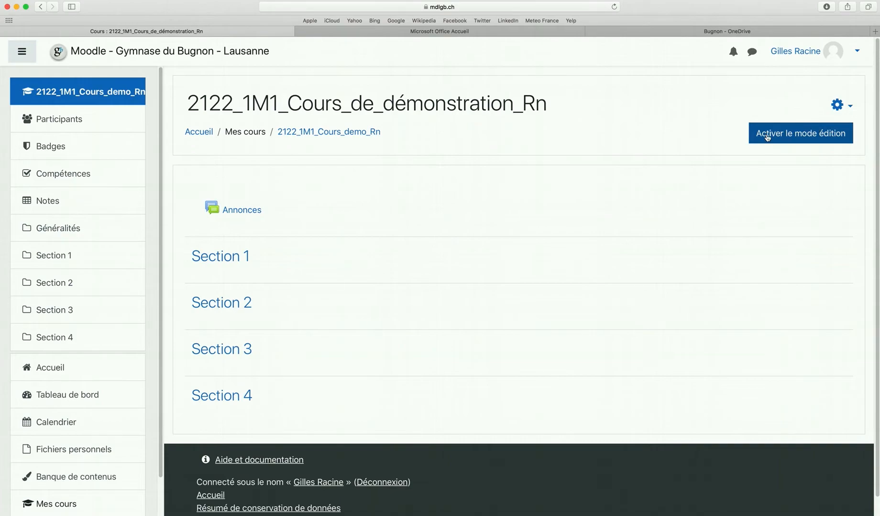
Turn on editing, then browse Section 1's Activités and Ressources types without adding anything
left_click(789, 136)
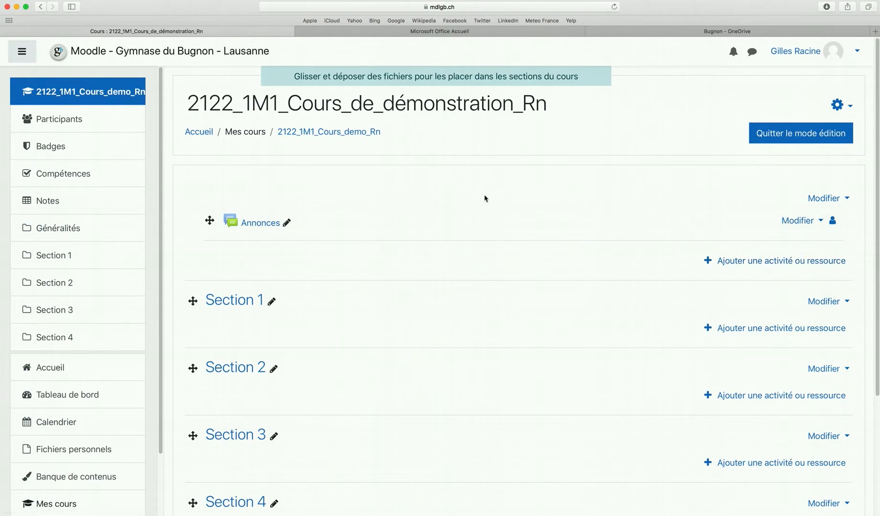
scroll(485, 195, "down", 4)
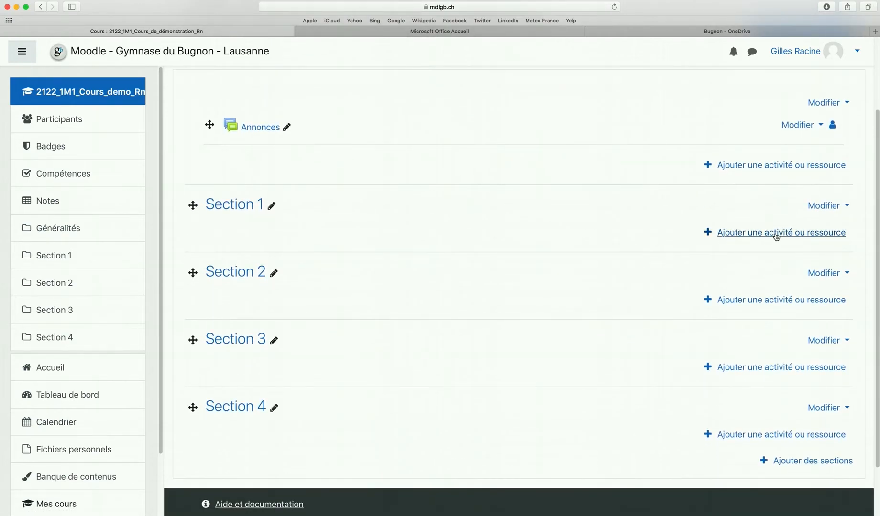
left_click(776, 233)
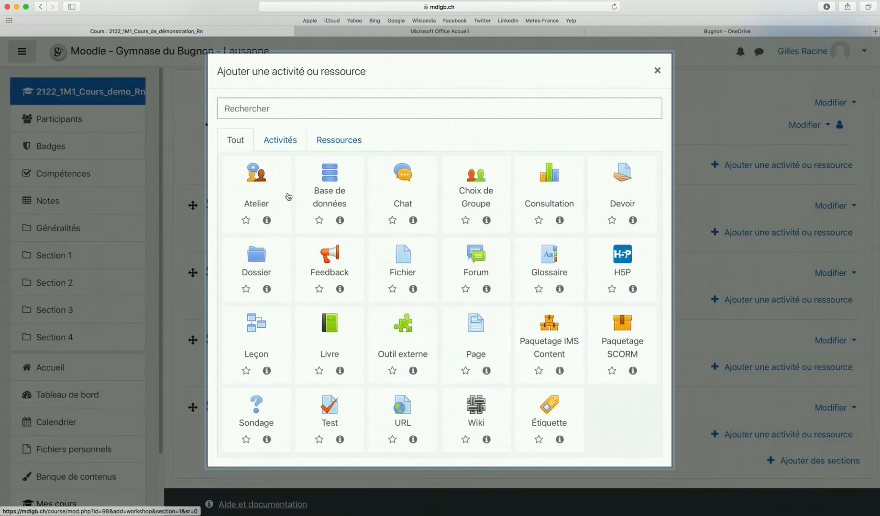
left_click(281, 143)
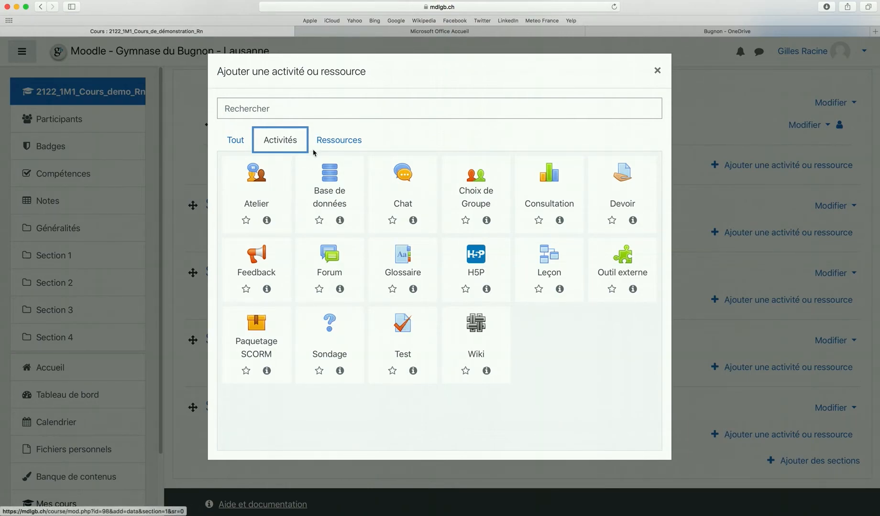
left_click(345, 146)
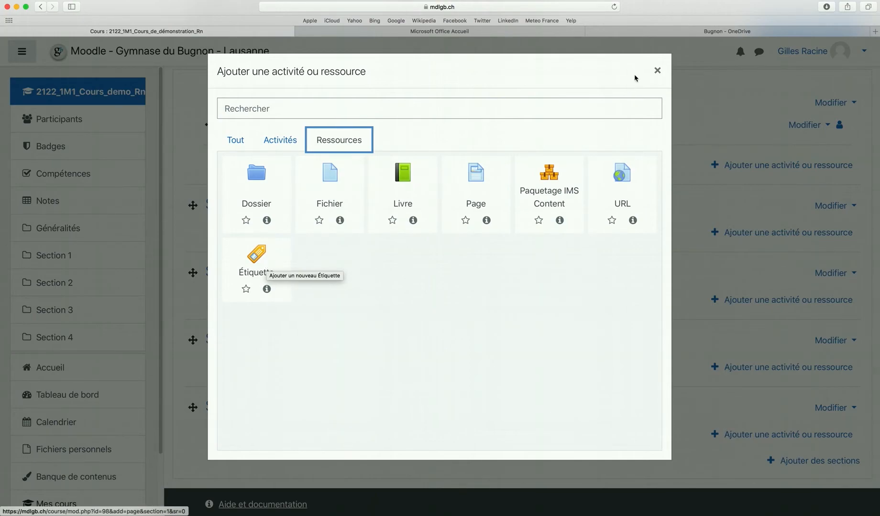
left_click(657, 71)
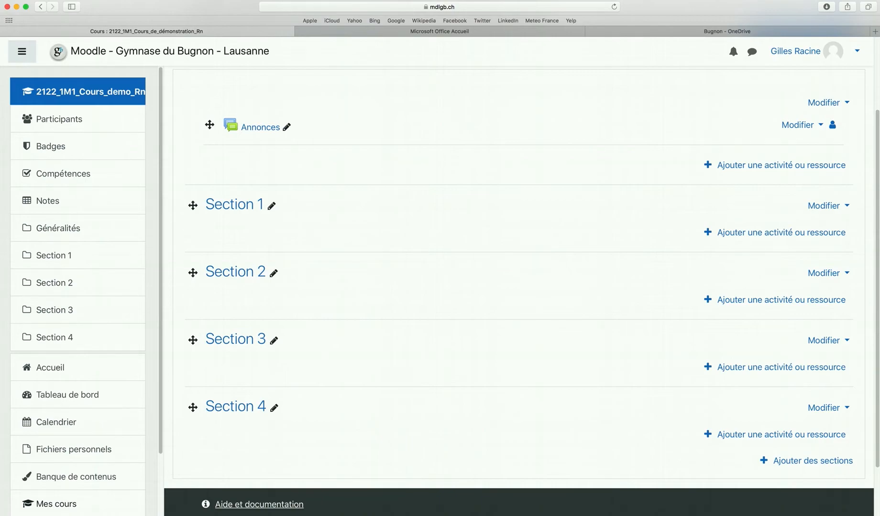
Drop Classeur1.pdf from the desktop onto Section 1 of the demo course
left_click_drag(878, 230, 294, 229)
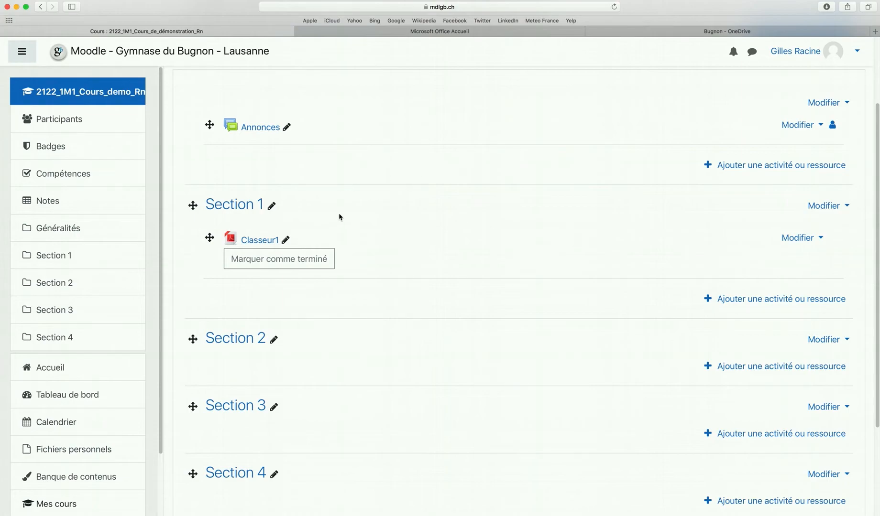
left_click(257, 238)
Create a sharing link for GrosFichierTrèsLourd.docx in the OneDrive Bugnon folder
left_click(660, 35)
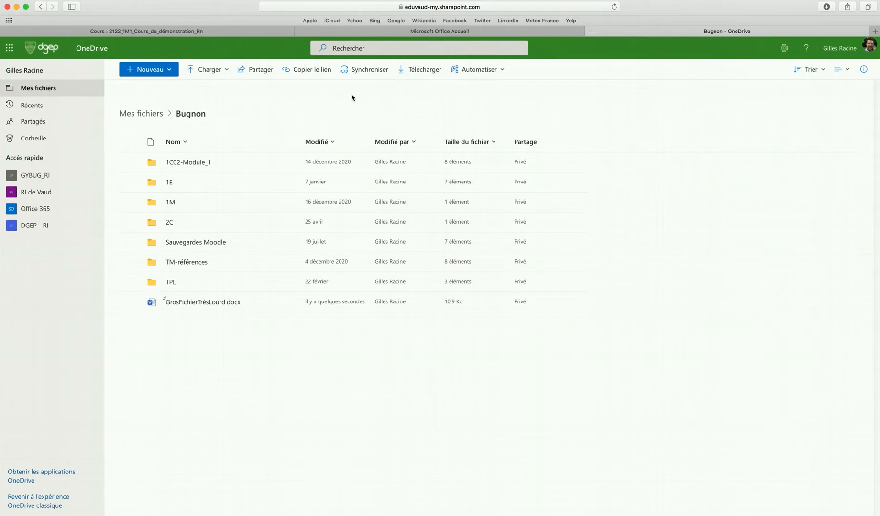
mouse_move(184, 305)
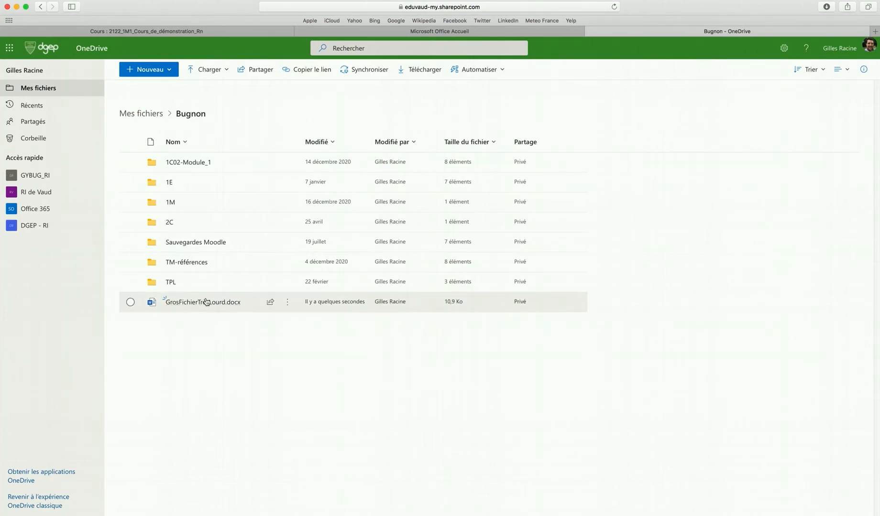
left_click(291, 304)
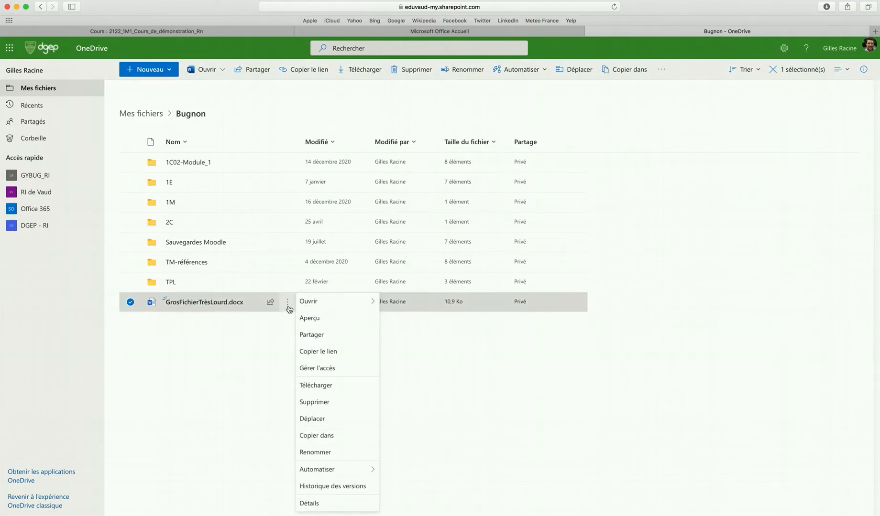
mouse_move(289, 309)
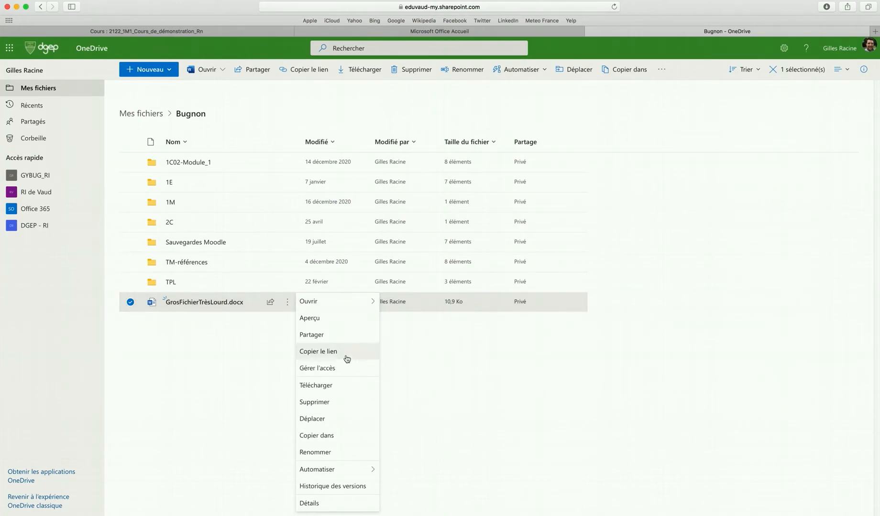
left_click(332, 354)
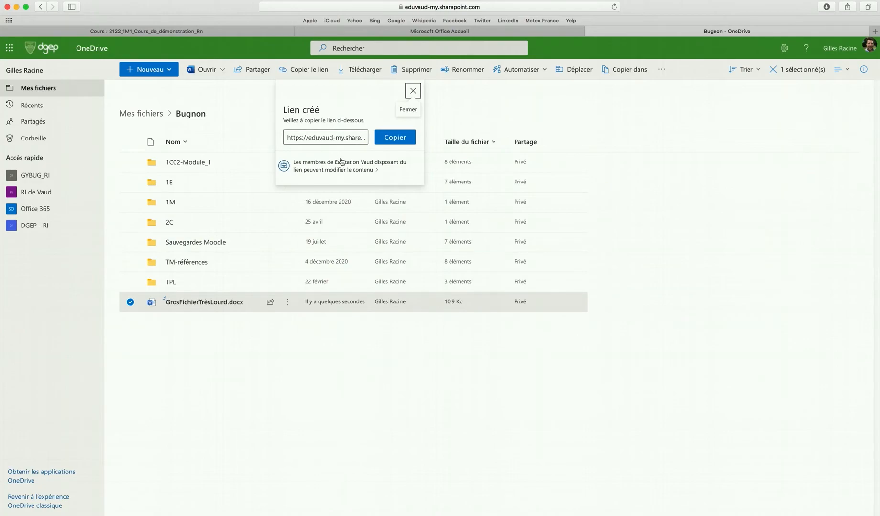
Turn off Autoriser la modification on the file's link, copy it, and go back to Moodle
left_click(356, 172)
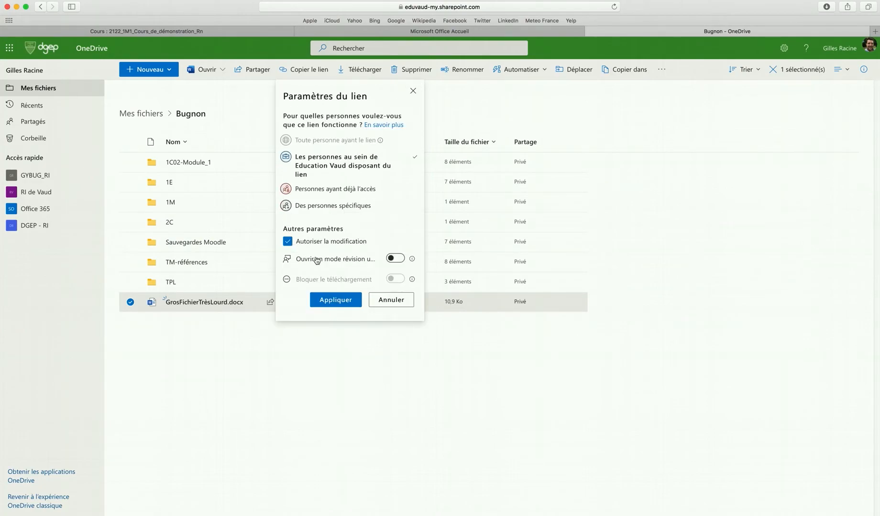
left_click(288, 243)
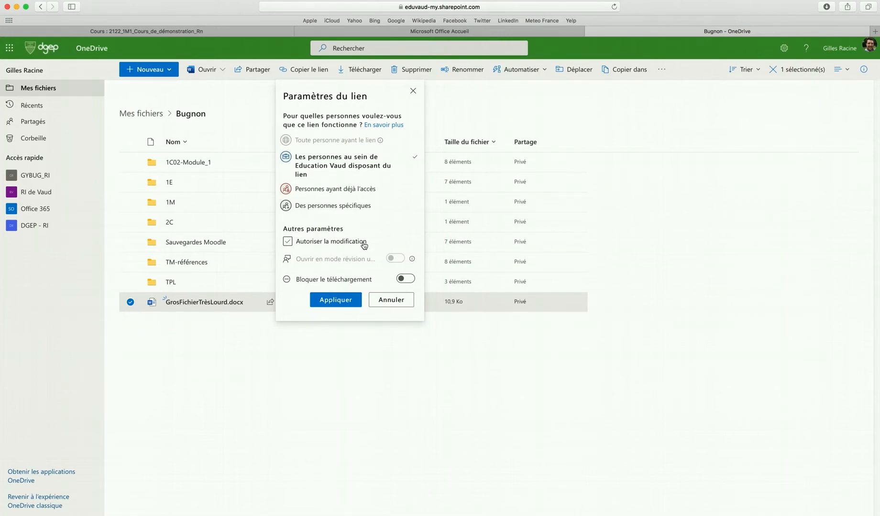
left_click(336, 300)
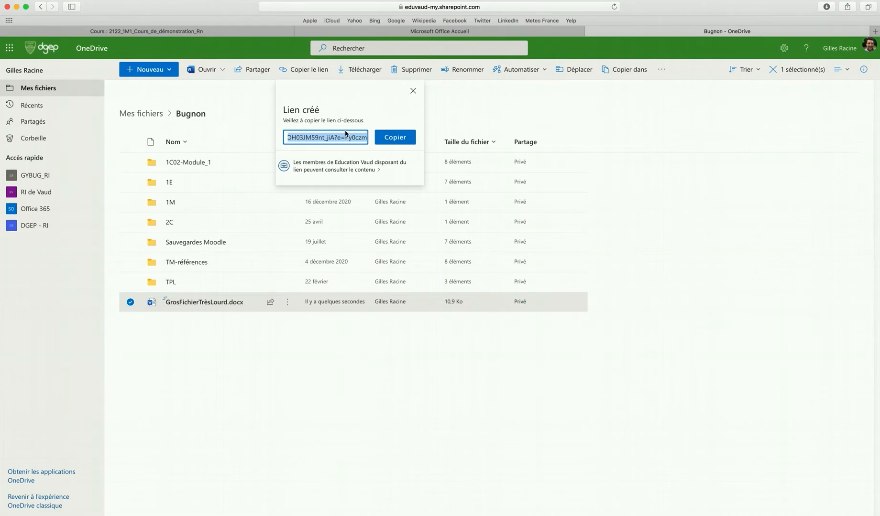
left_click(398, 139)
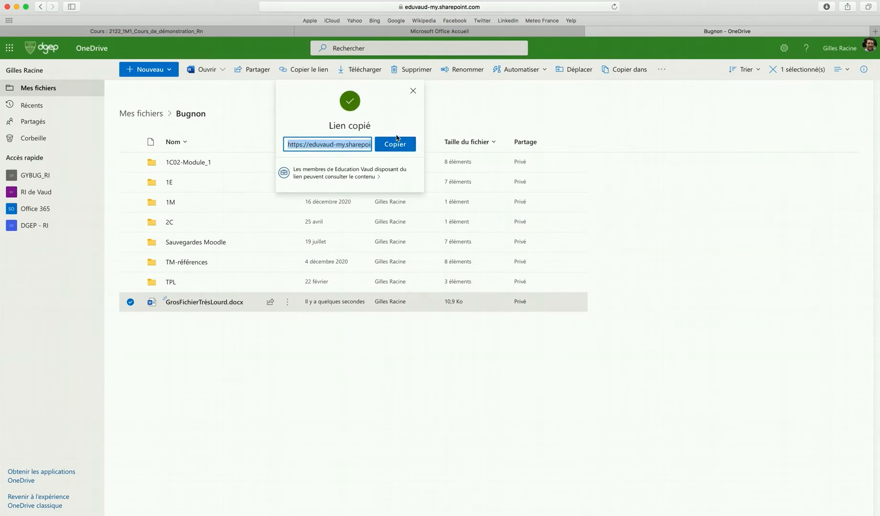
left_click(207, 32)
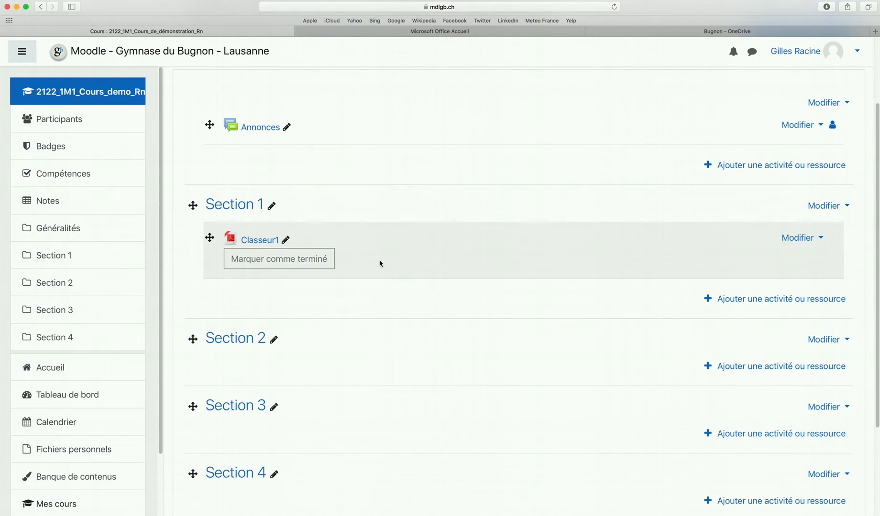
Add a URL resource to Section 1 with the OneDrive link, named 'Gros Fichier'
left_click(782, 300)
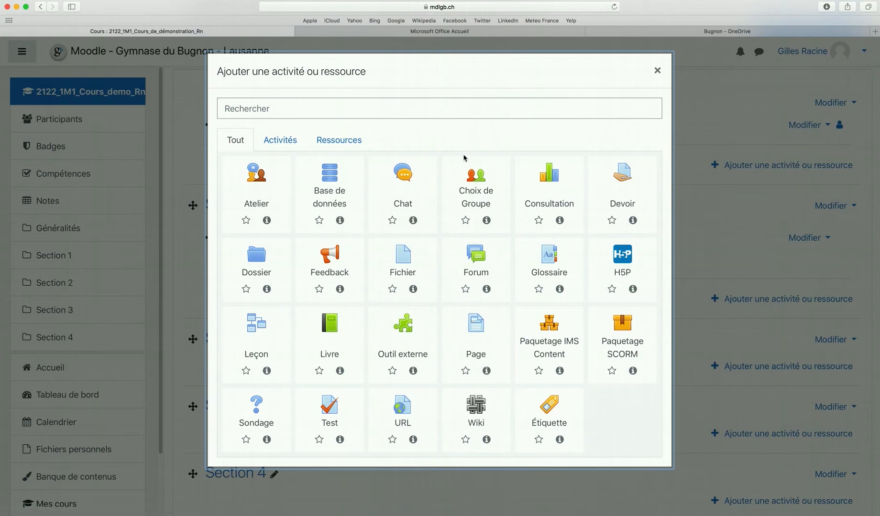
left_click(402, 420)
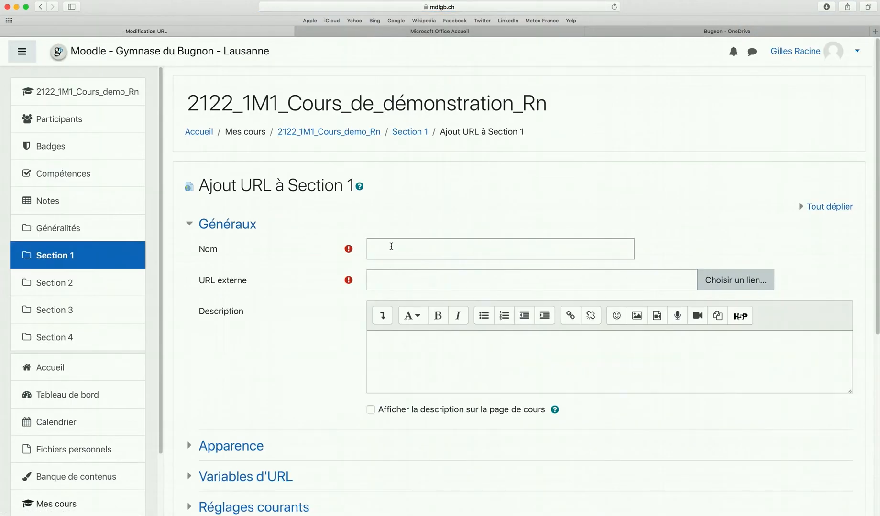
left_click(391, 246)
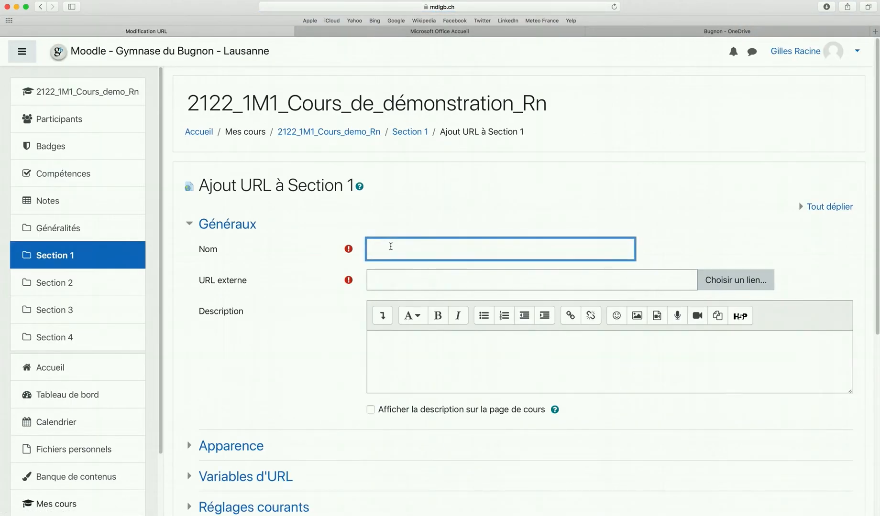
key("super+v")
left_click(394, 280)
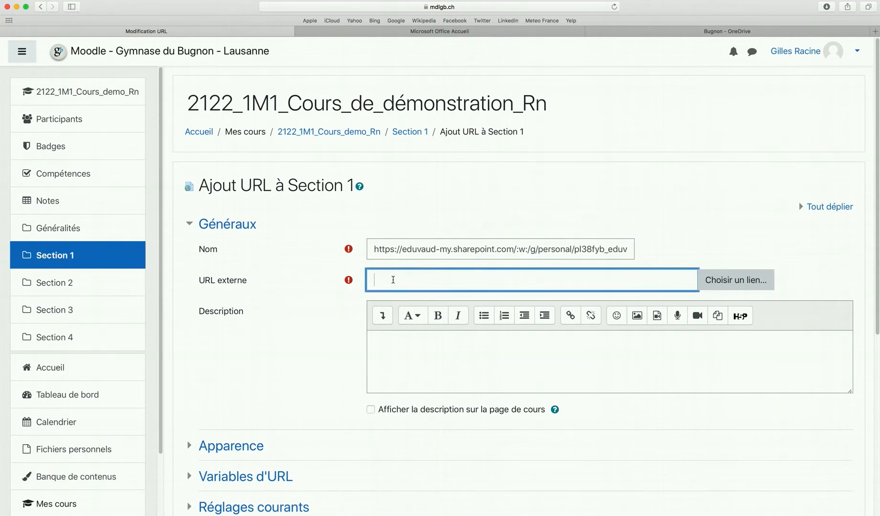
left_click_drag(373, 251, 733, 251)
type("G")
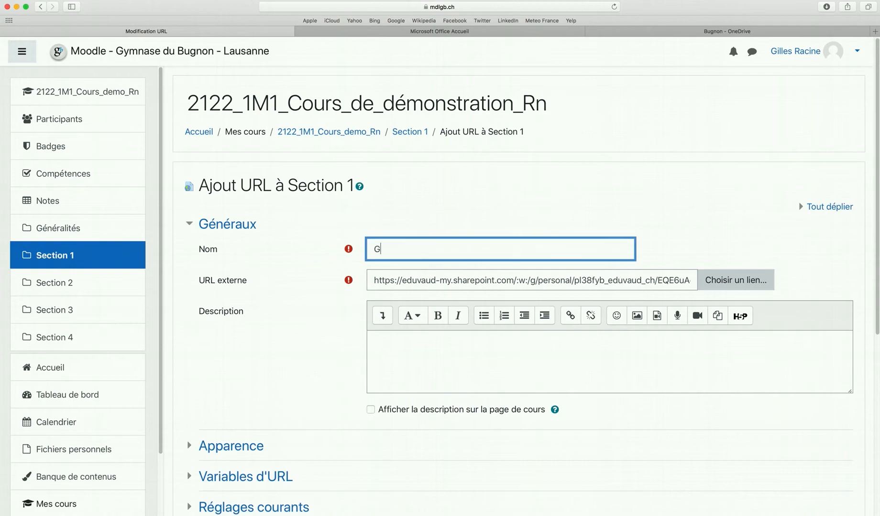
type("ros Fichier")
Save the resource, return to the course, and dismiss the guided tour
scroll(593, 292, "down", 6)
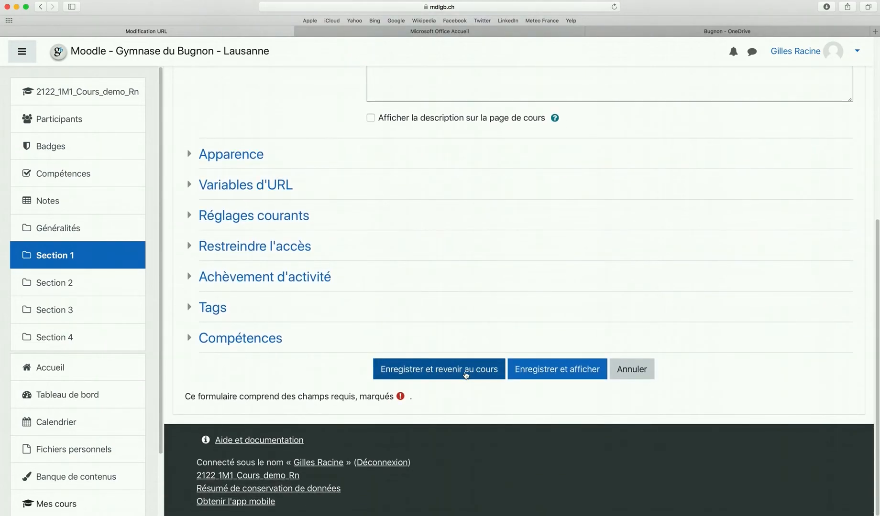
left_click(466, 375)
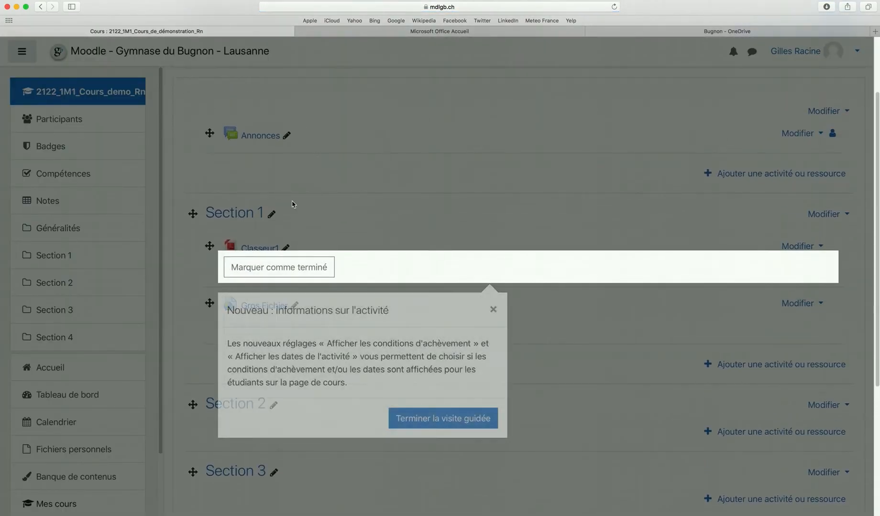
left_click(405, 220)
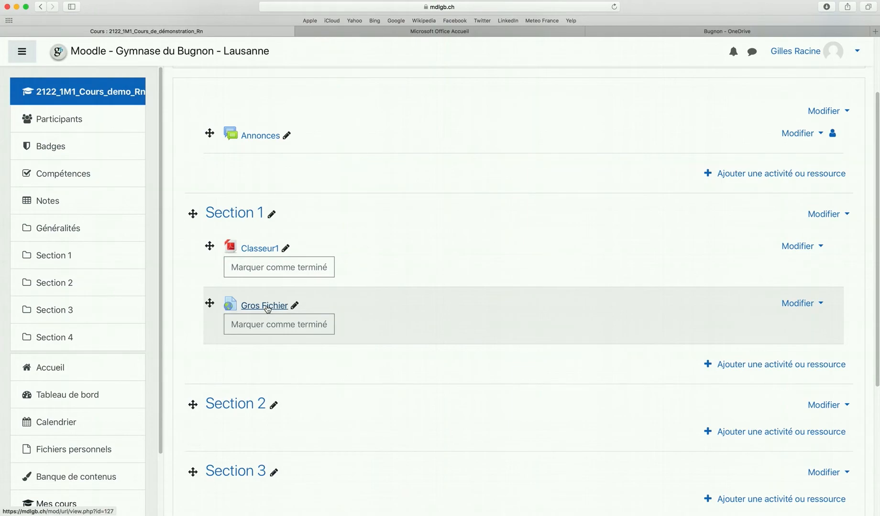
scroll(505, 230, "up", 3)
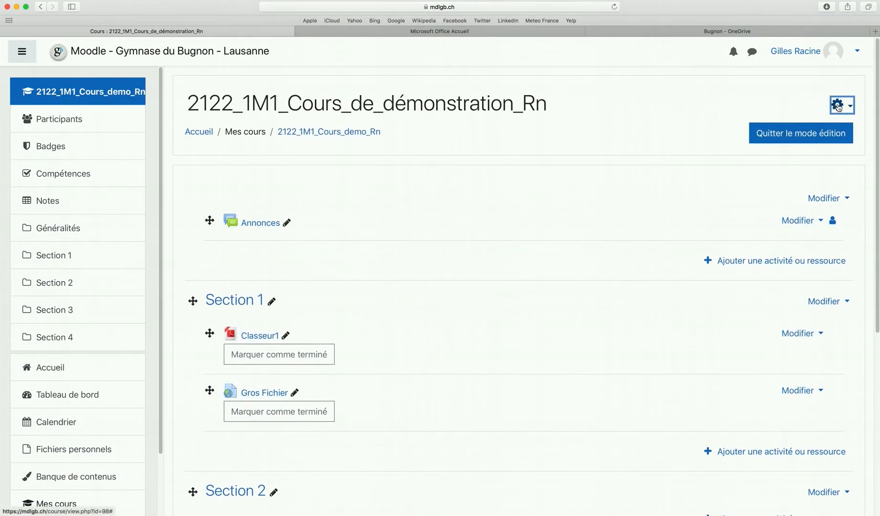
left_click(838, 105)
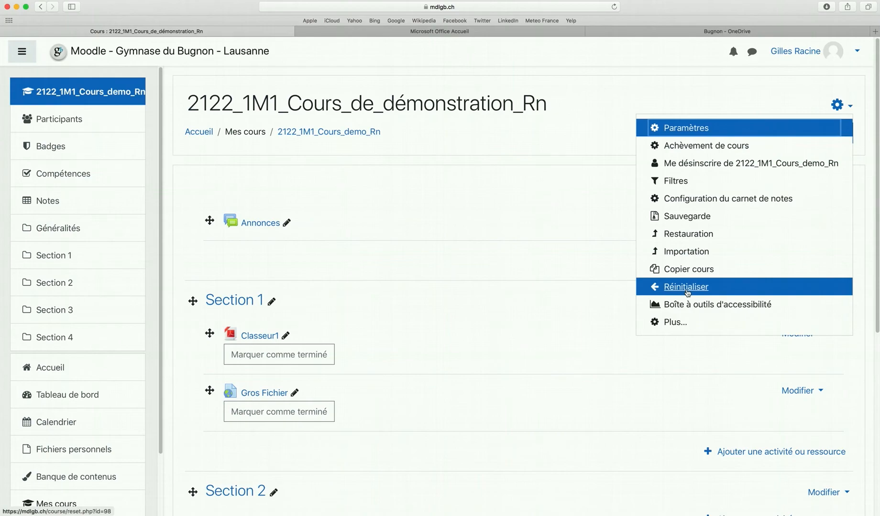
key("Escape")
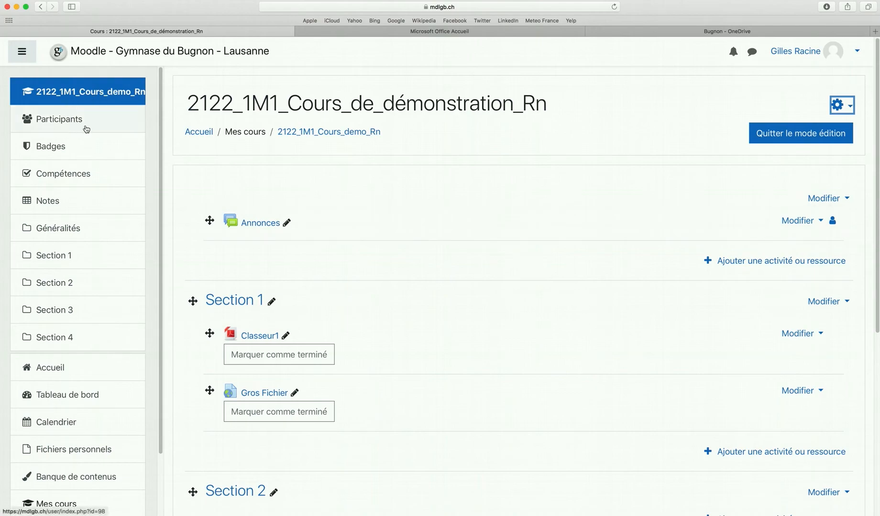
From Participants, search the student by name and enrol them with the Étudiant role
left_click(53, 121)
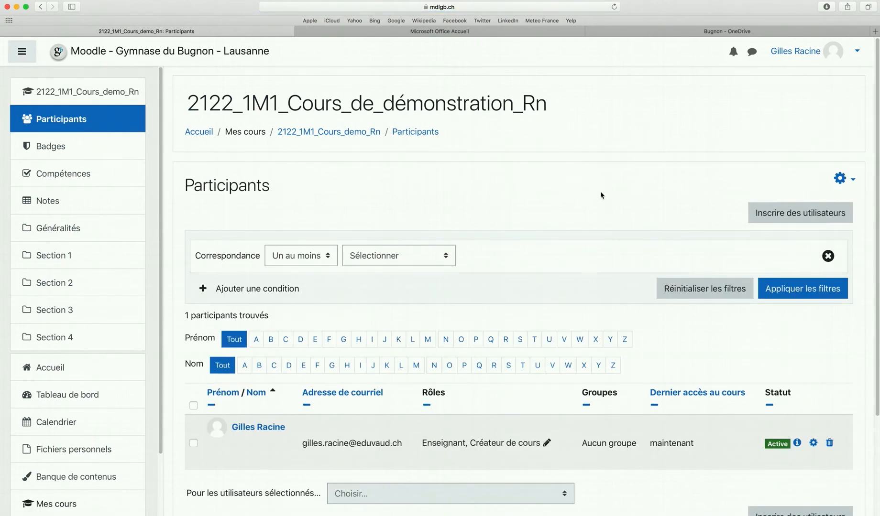
scroll(622, 196, "down", 2)
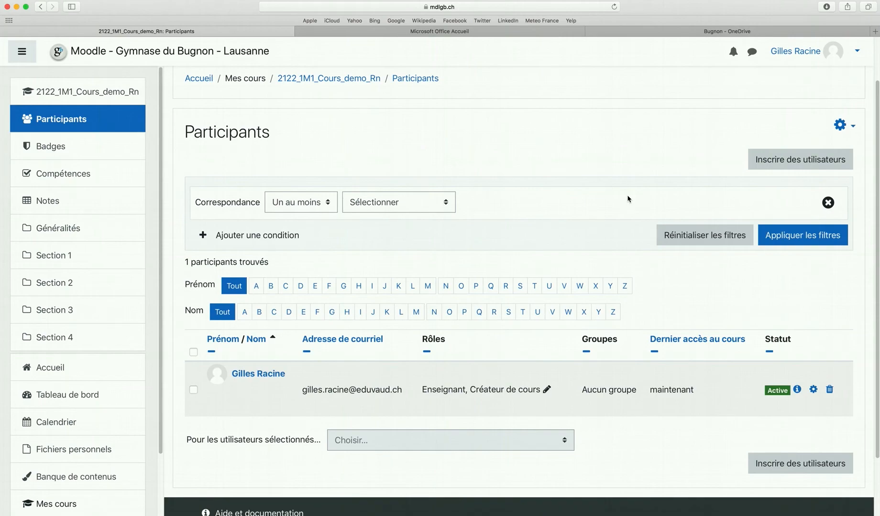
scroll(715, 163, "up", 2)
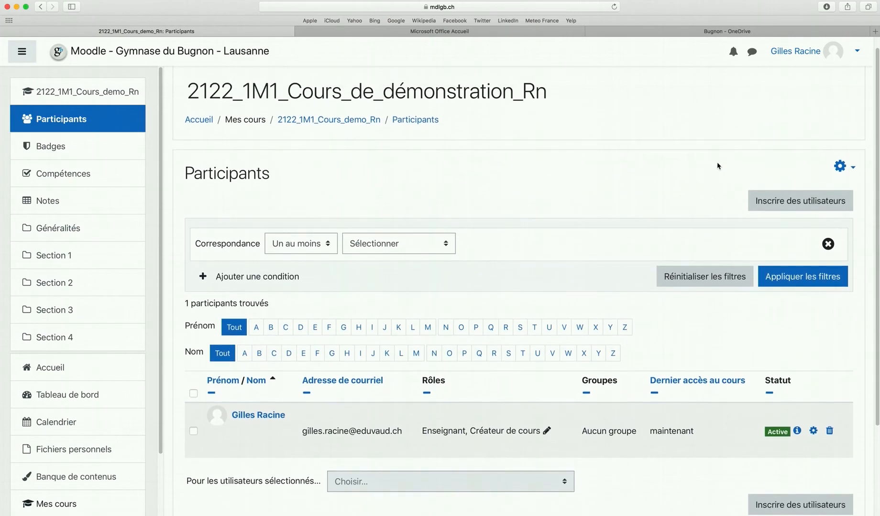
left_click(793, 204)
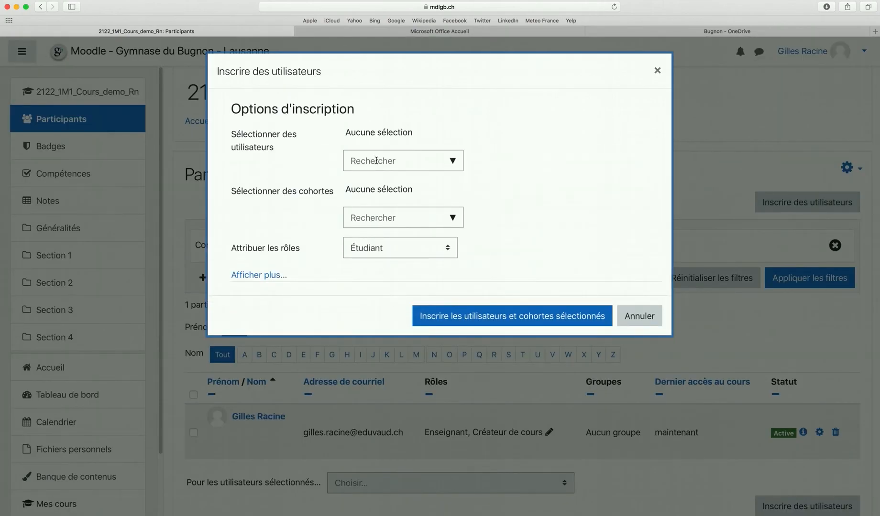
left_click(376, 161)
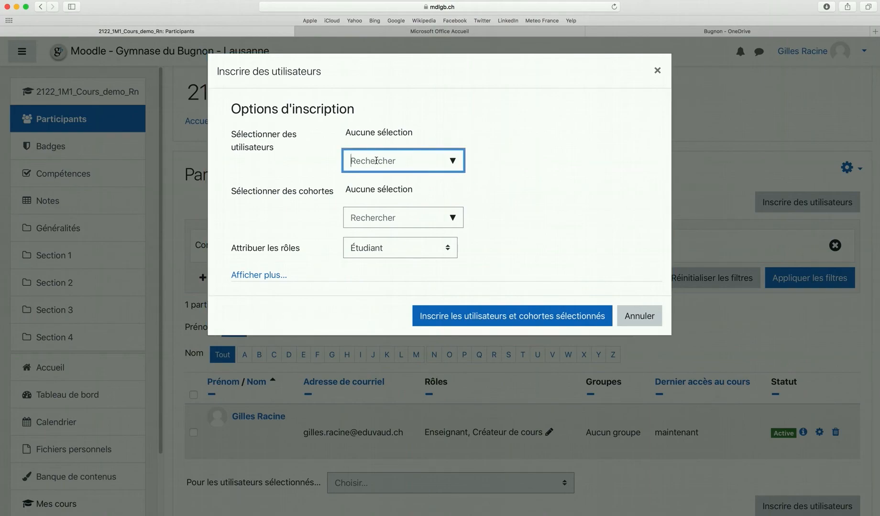
type("antonio")
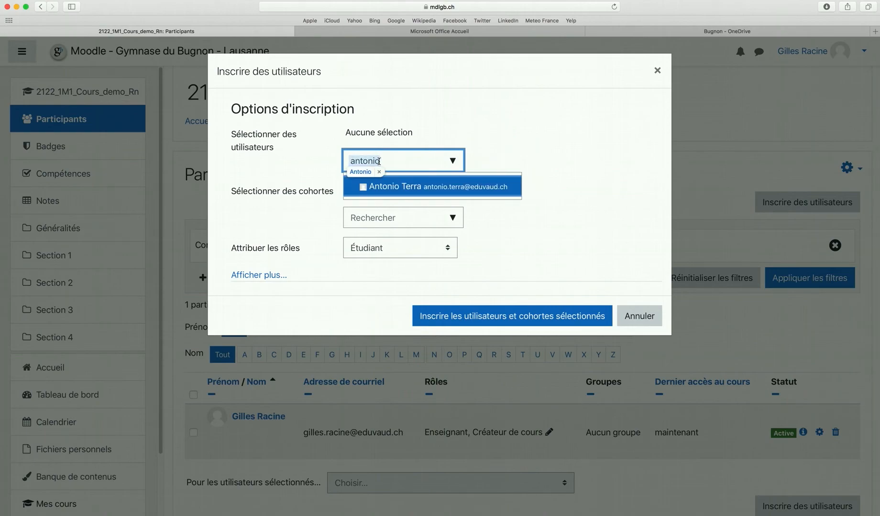
left_click(403, 187)
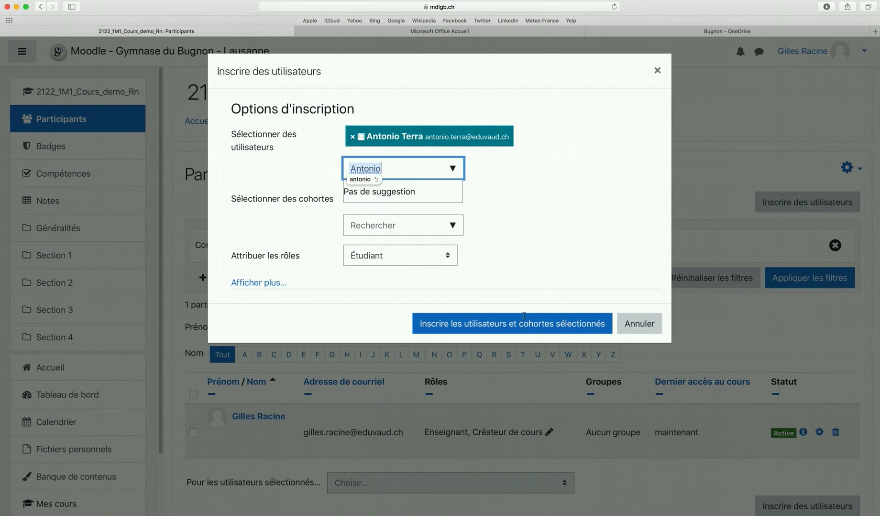
left_click(512, 324)
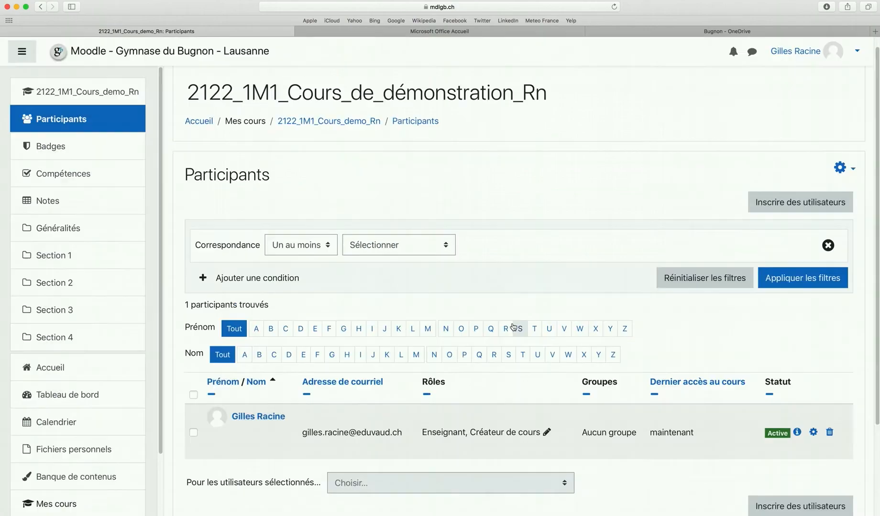
scroll(309, 404, "down", 3)
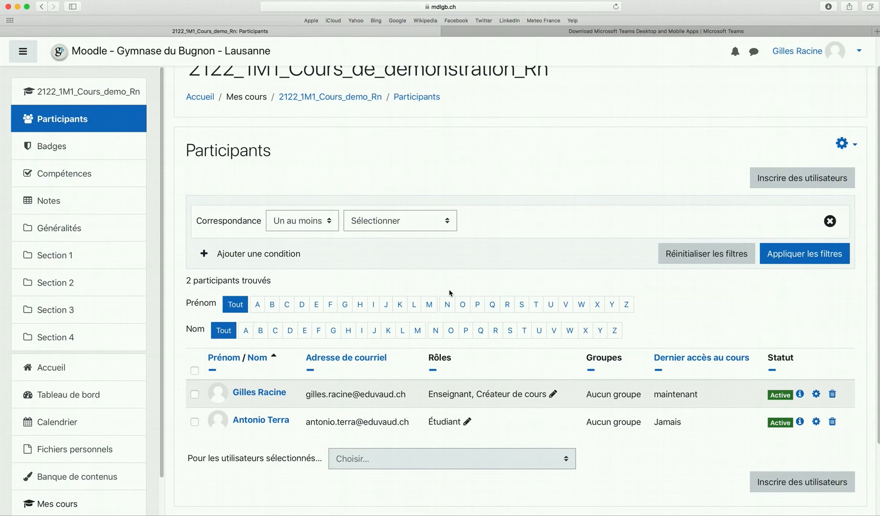
Open Auto-inscription (Étudiant), reveal the Clef d'inscription, and save the settings
left_click(843, 144)
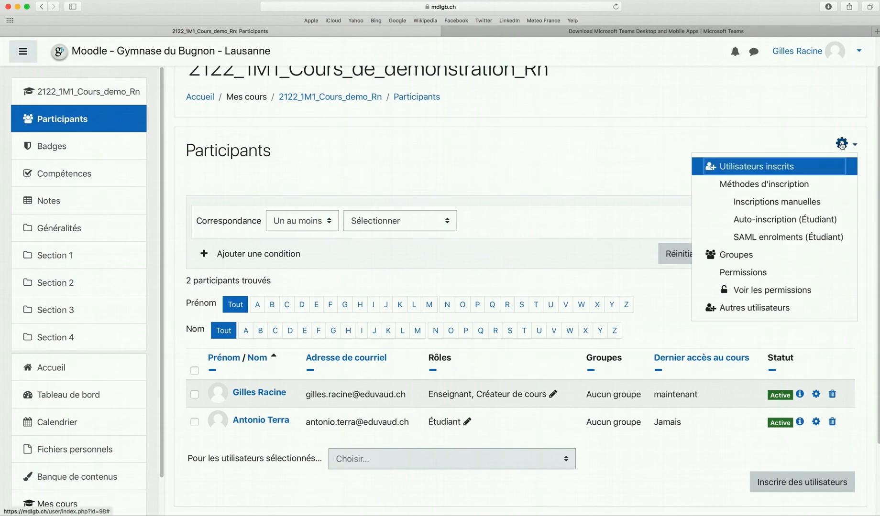
left_click(809, 223)
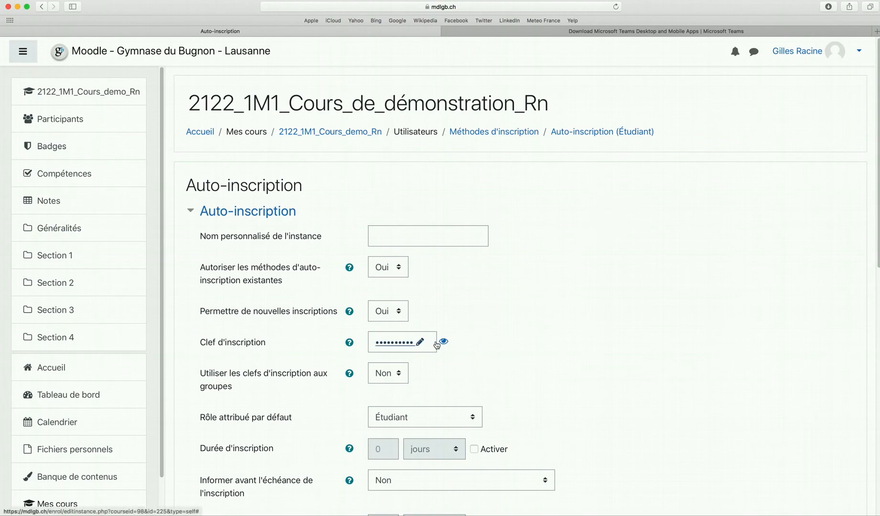
scroll(243, 341, "down", 2)
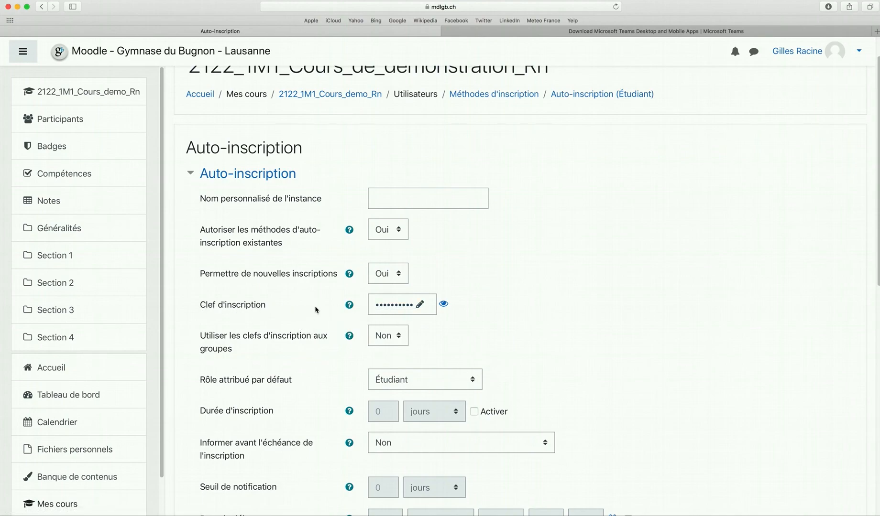
left_click(443, 305)
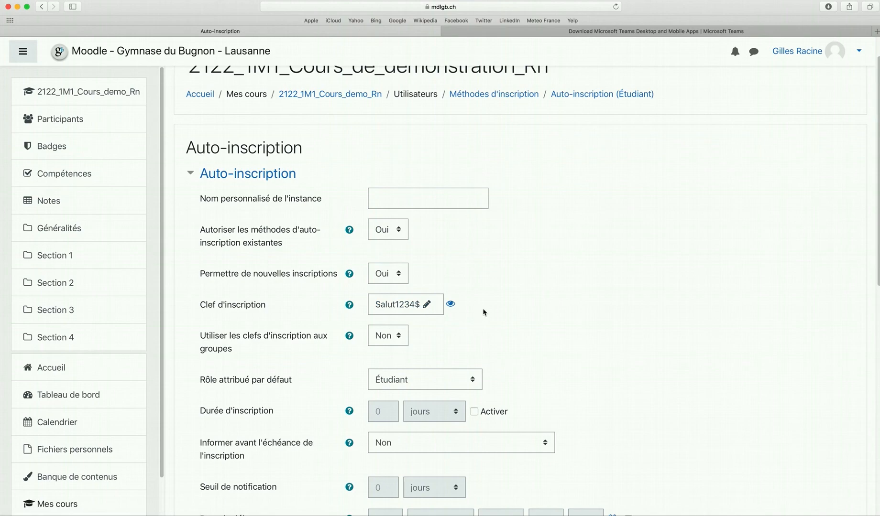
scroll(485, 311, "down", 5)
scroll(484, 310, "down", 2)
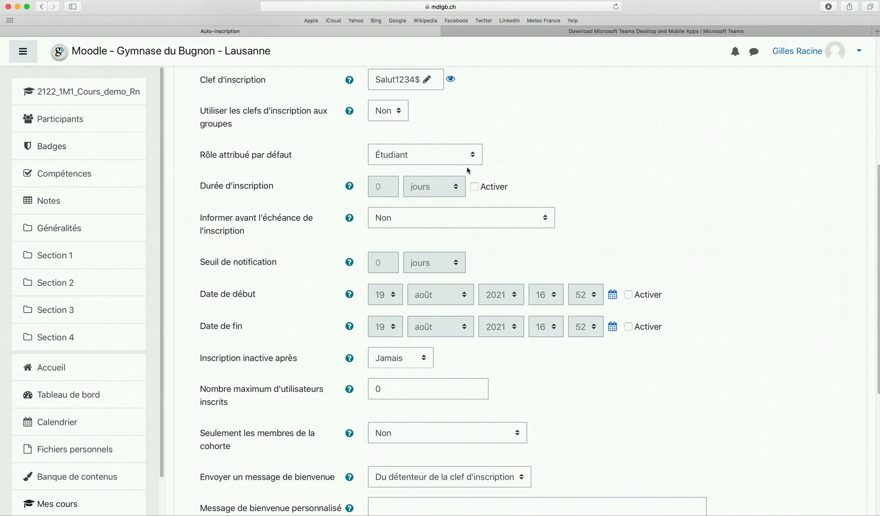
scroll(466, 170, "down", 10)
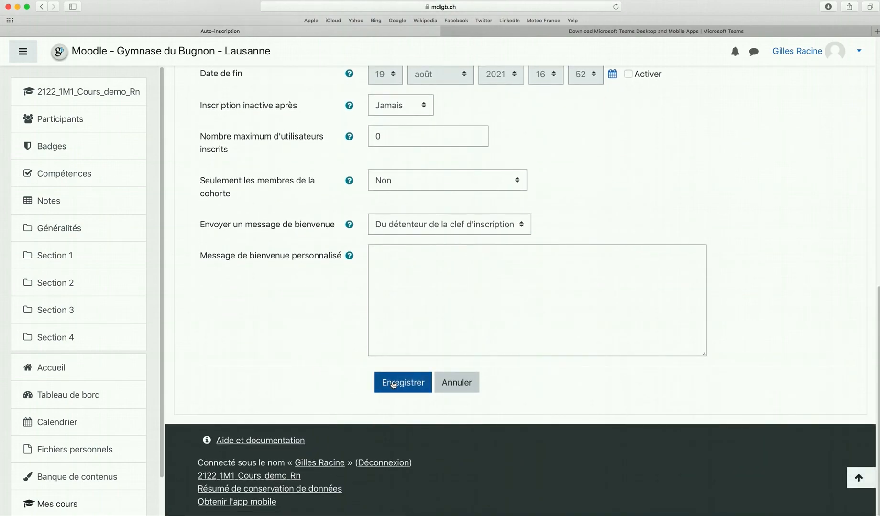
left_click(393, 384)
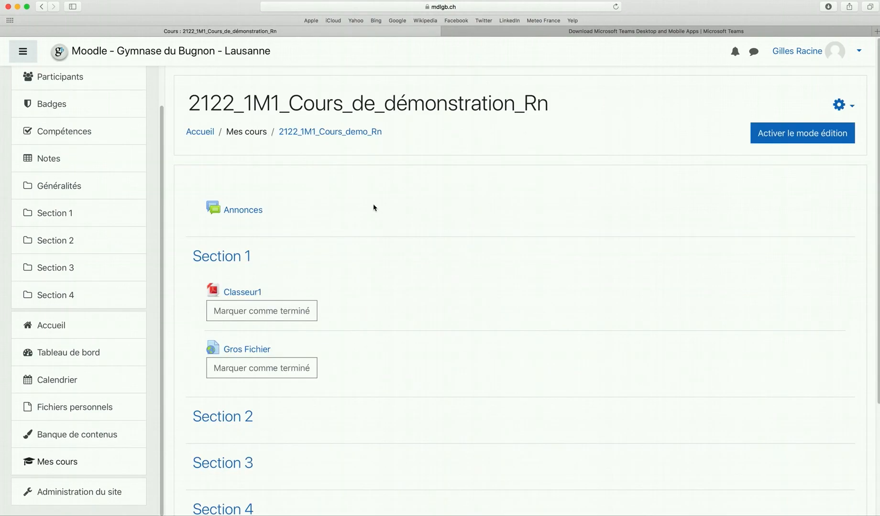
Unenrol the student from the Participants list, leaving only the teacher, then return to the course
left_click(74, 85)
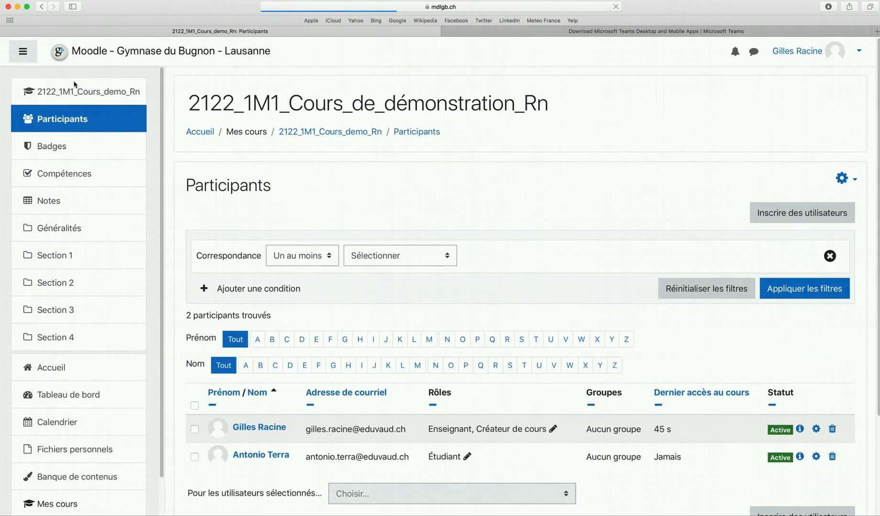
scroll(432, 229, "down", 3)
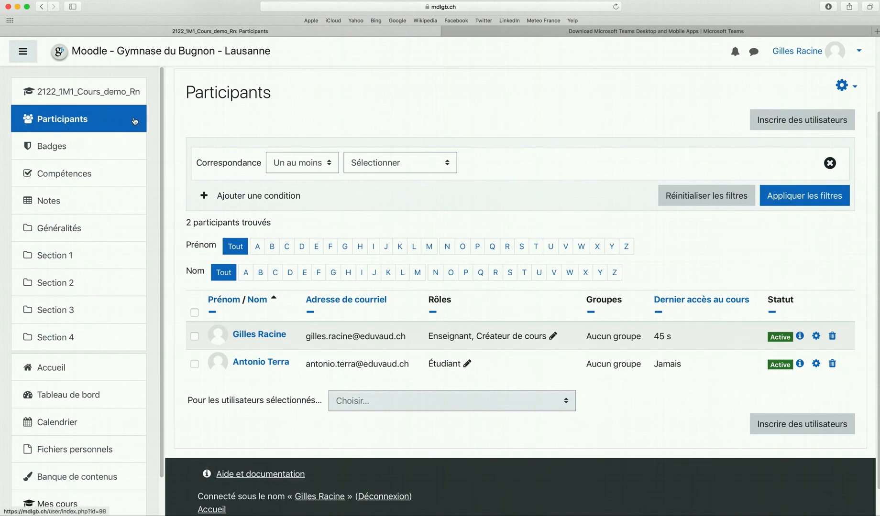
left_click(832, 365)
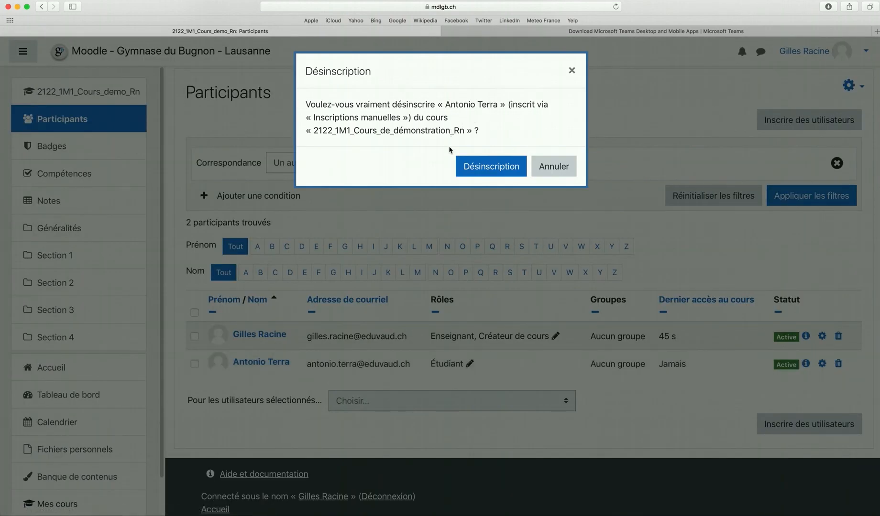
left_click(490, 172)
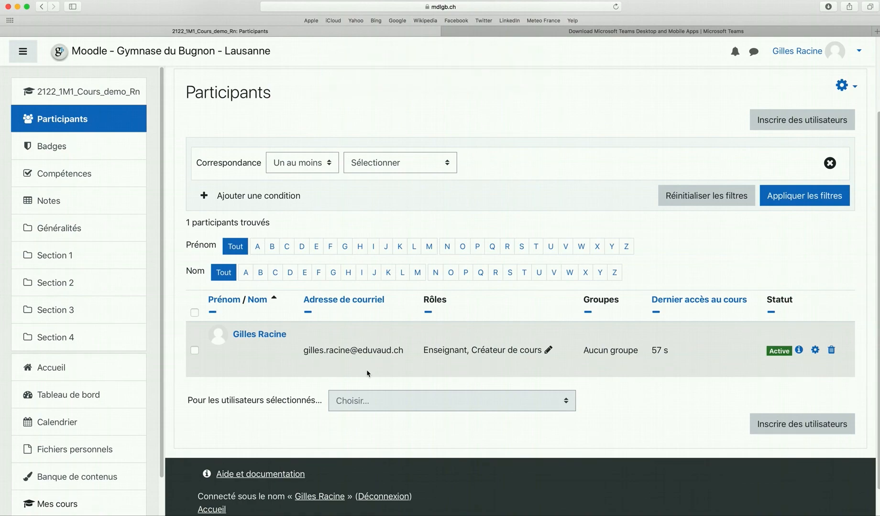
left_click(85, 95)
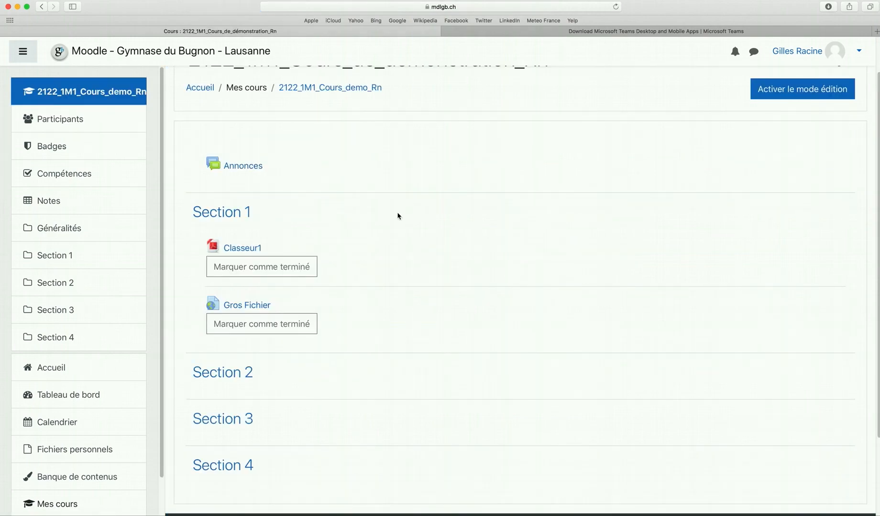